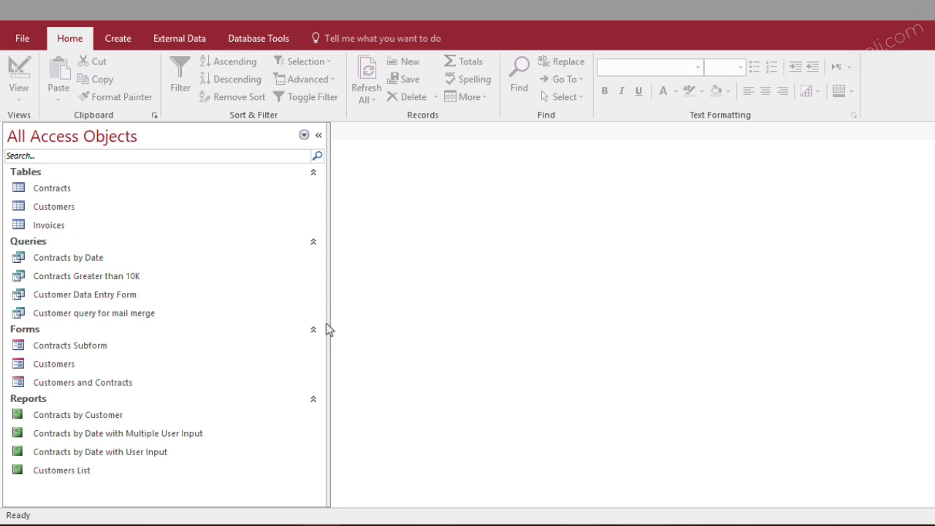
- Find the Switchboard Manager by searching the commands for "switch" and create a switchboard in the database
drag(328, 322, 226, 323)
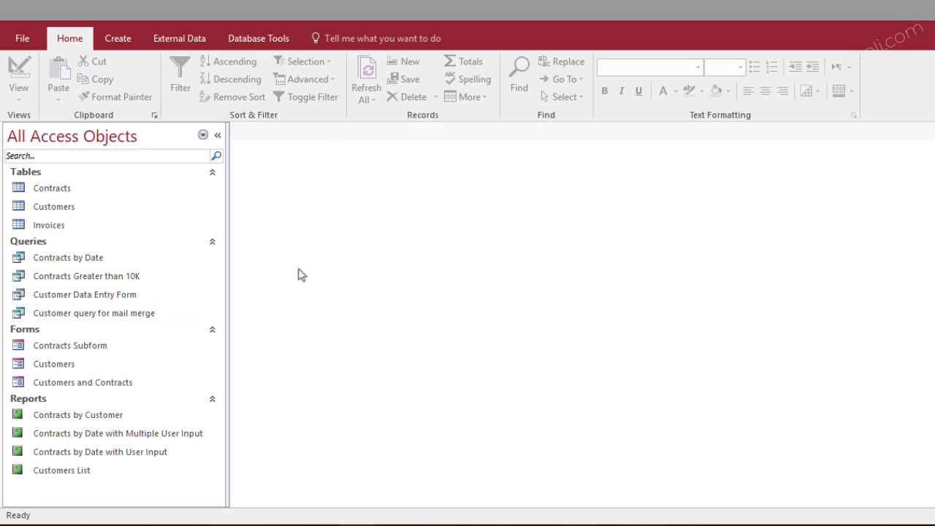
click(367, 41)
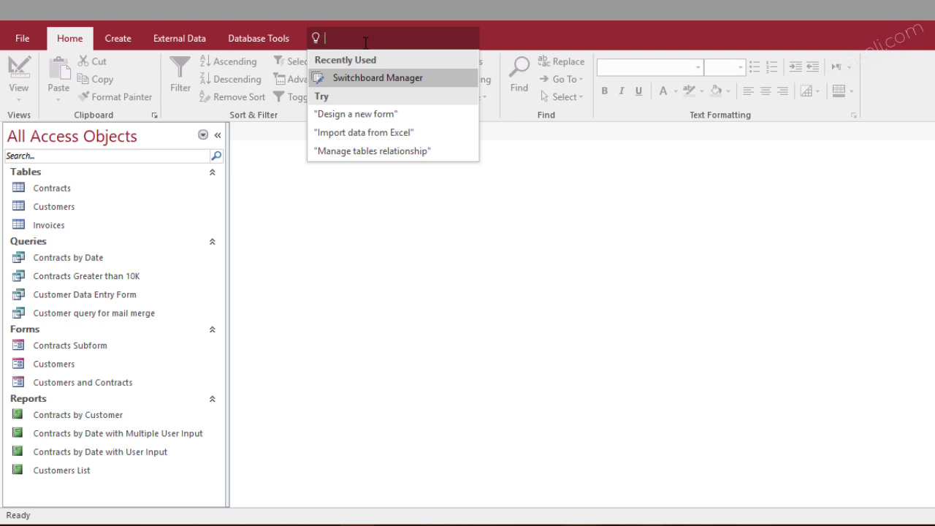
click(509, 29)
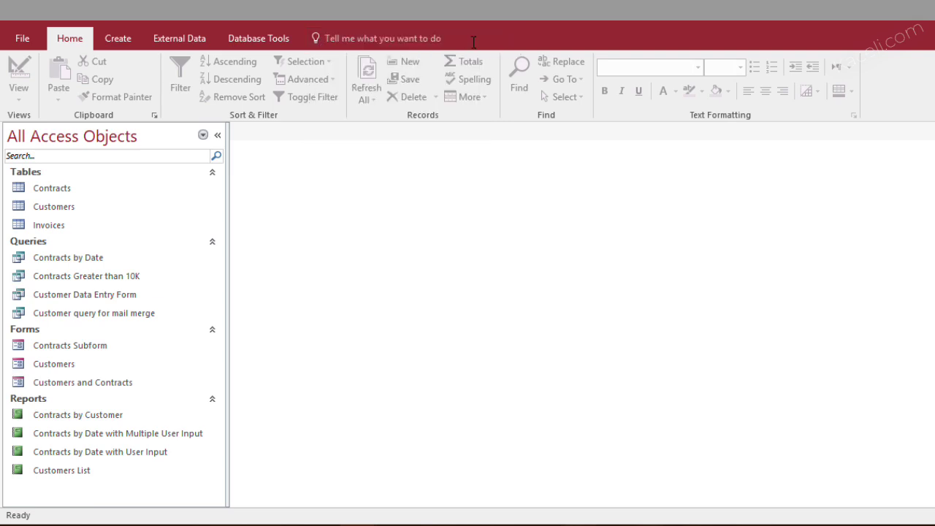
click(352, 41)
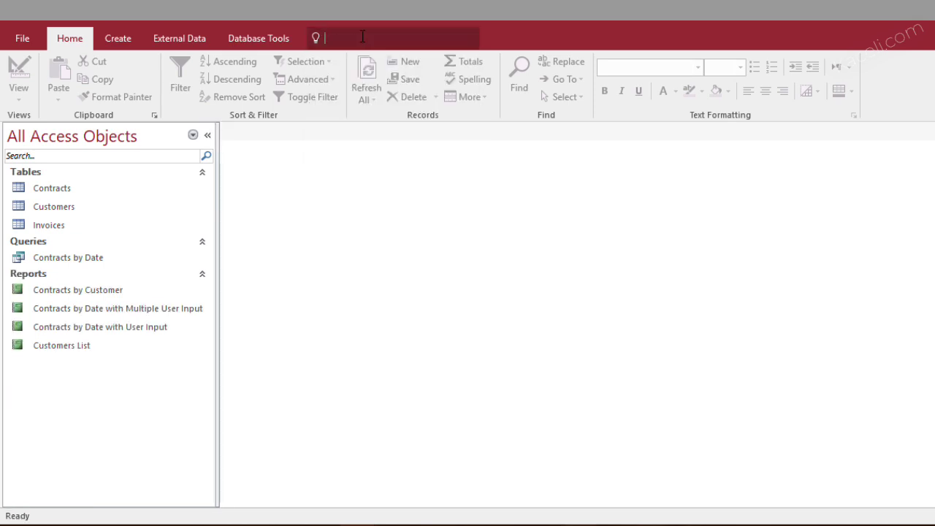
click(363, 37)
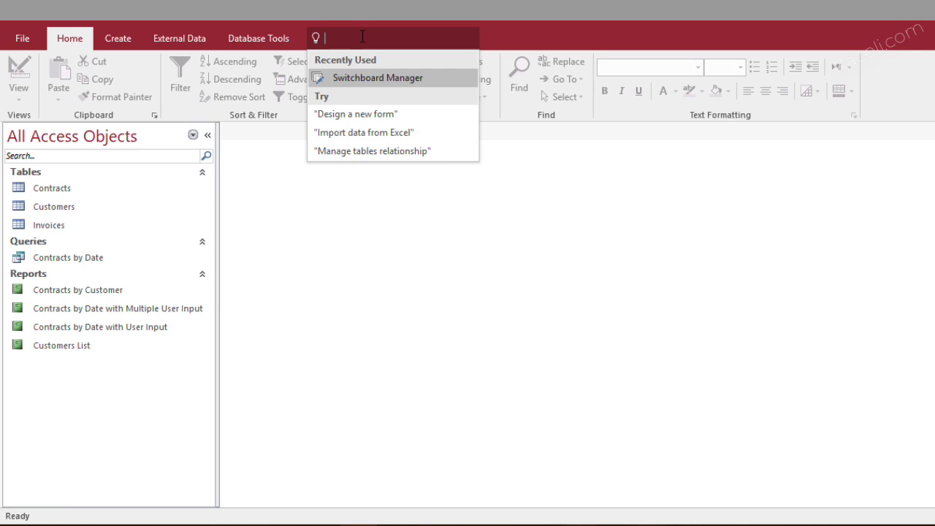
text(switch)
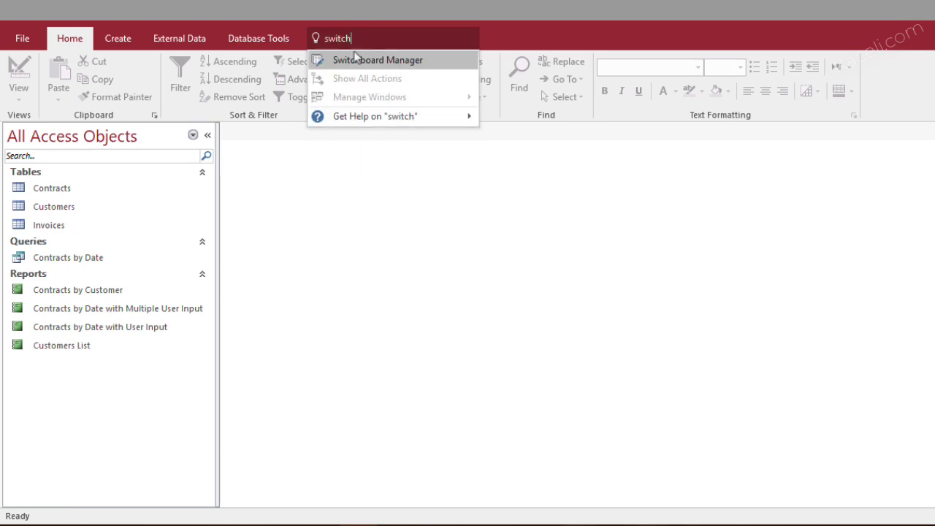
click(366, 64)
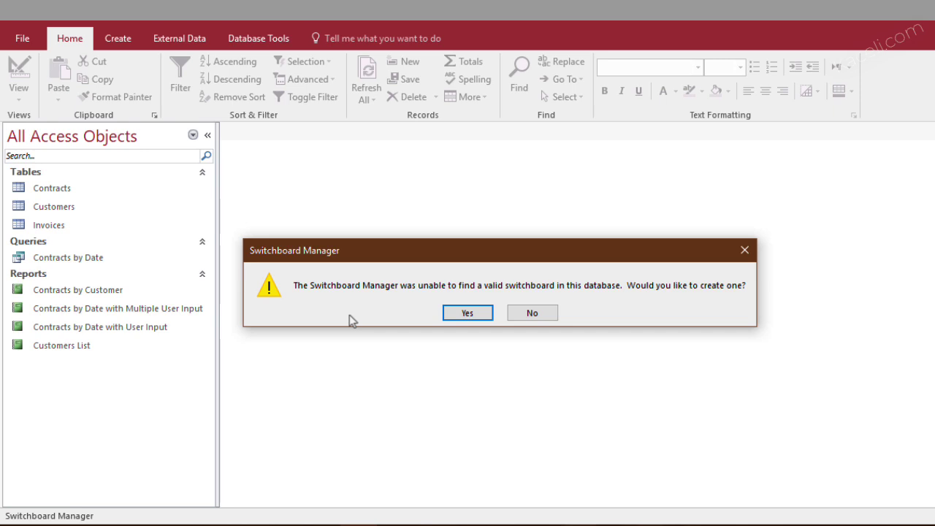
click(461, 315)
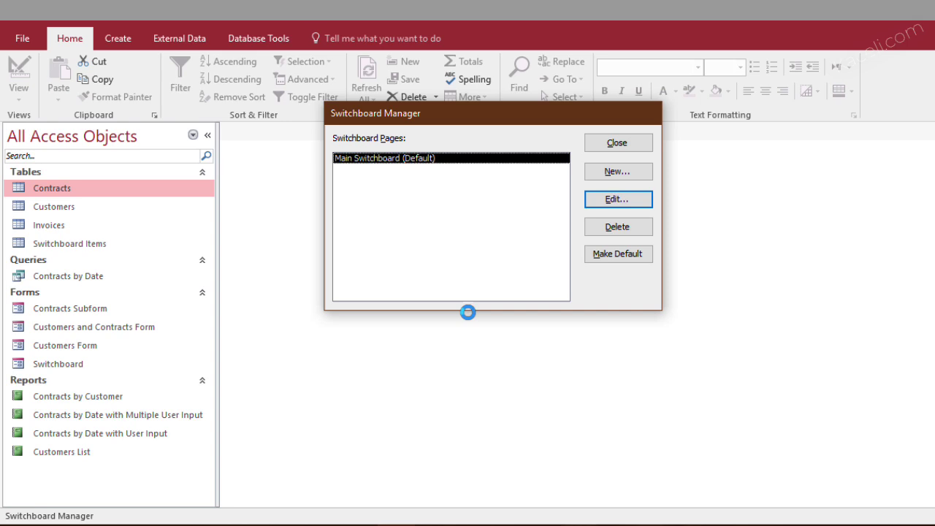
- Add an "Update Customer Records" item to the Main Switchboard page that opens Customers Form in Edit Mode
click(618, 204)
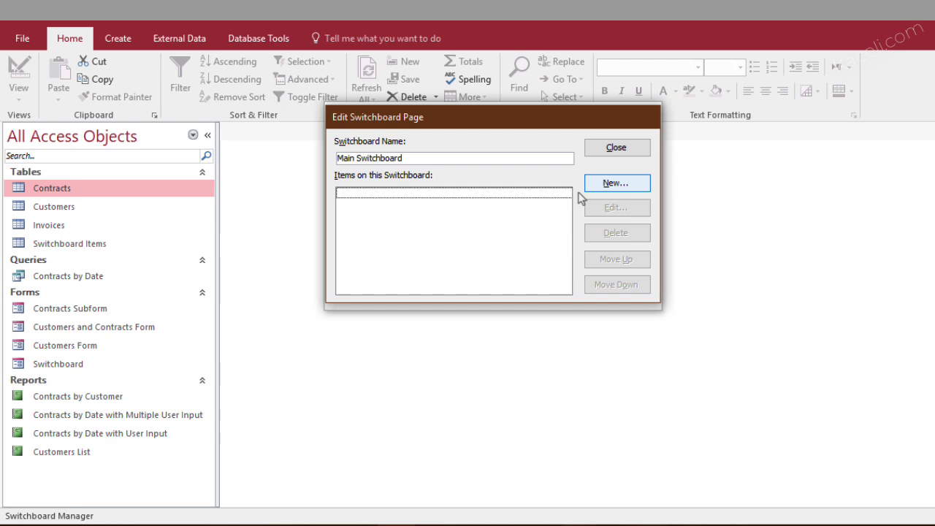
click(604, 185)
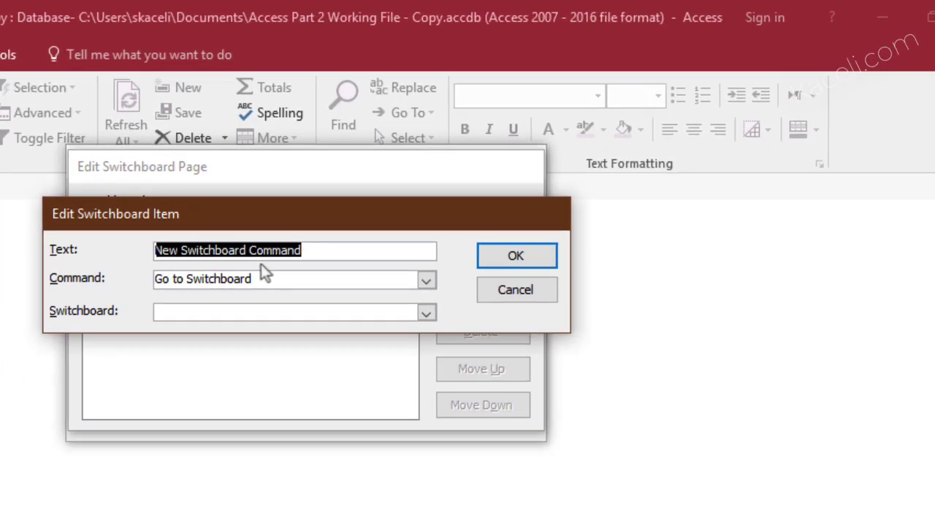
text(Update Customer Records)
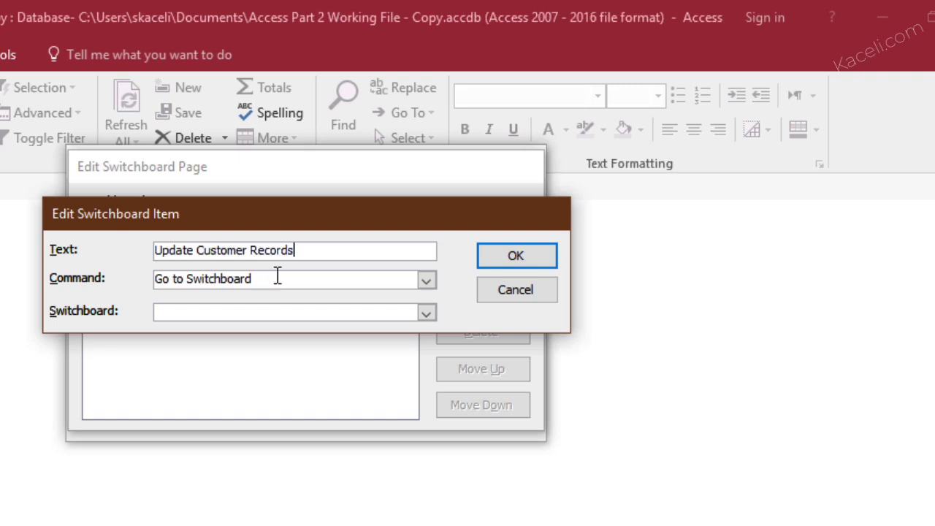
click(278, 275)
click(426, 281)
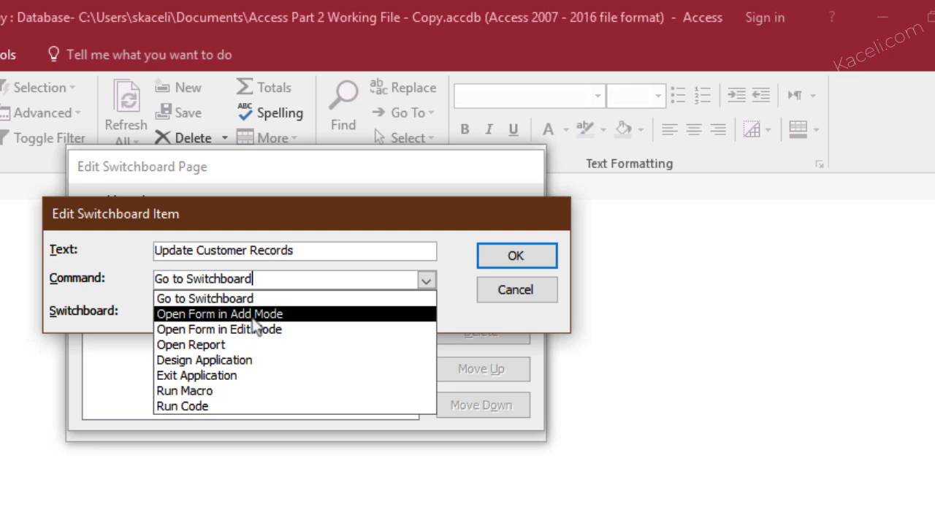
click(224, 334)
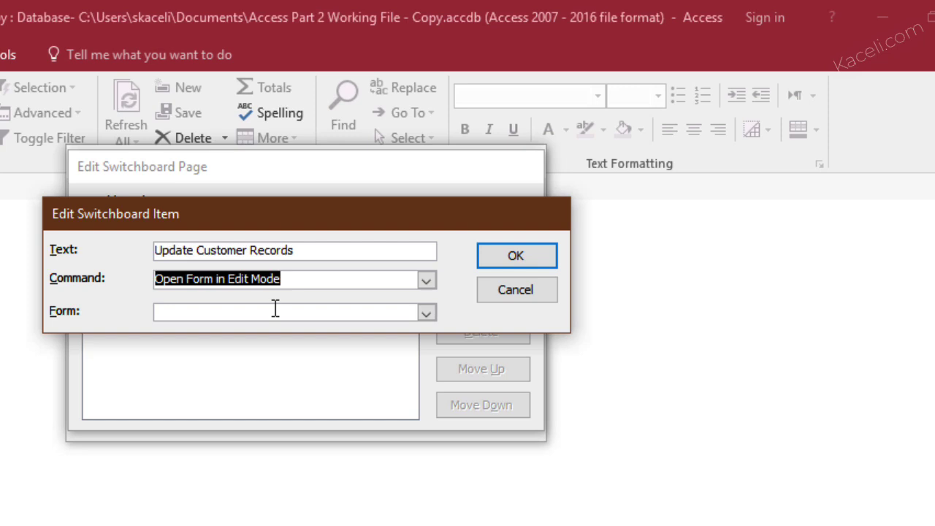
click(428, 317)
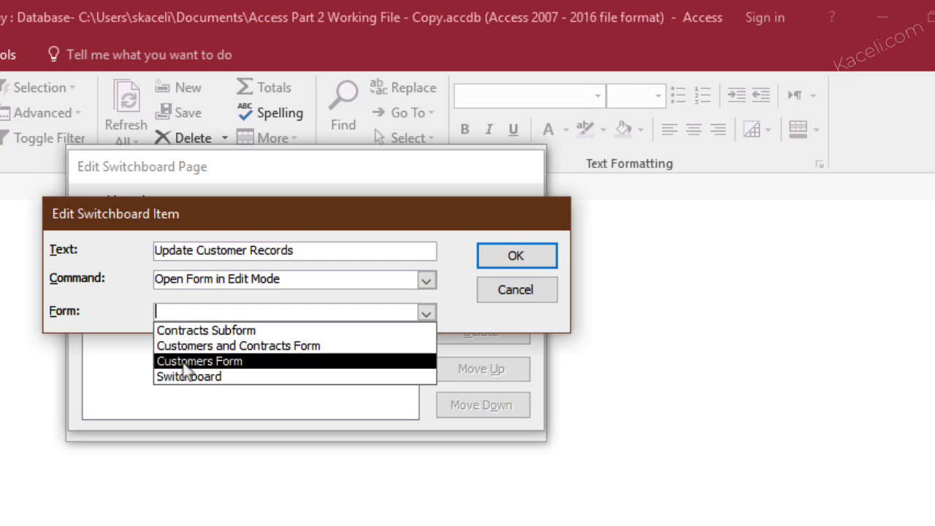
click(197, 361)
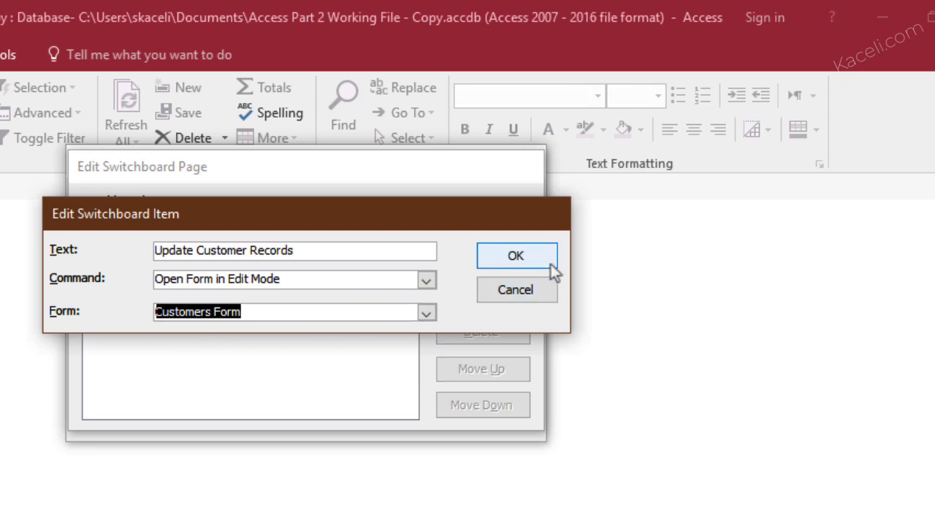
click(513, 265)
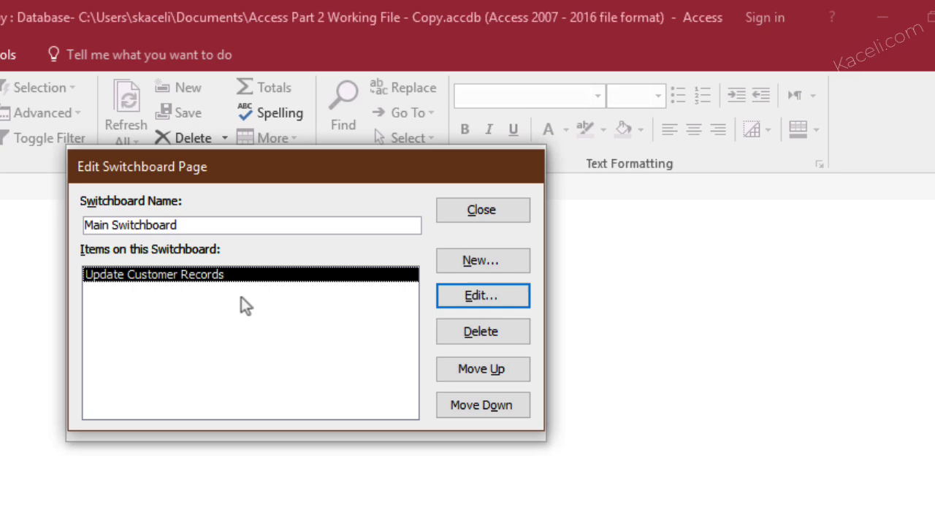
- Add an "Add New Customer" item to the switchboard that opens Customers Form in Add Mode
click(482, 268)
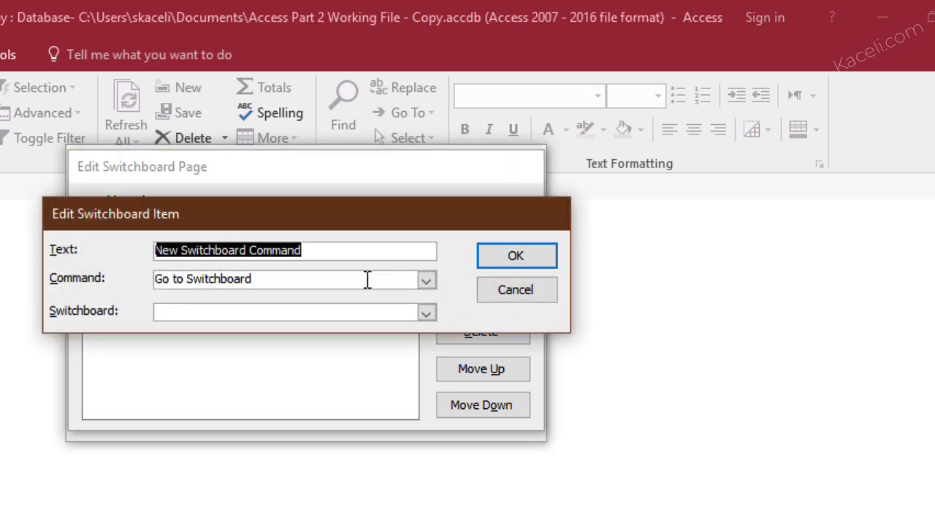
text(A)
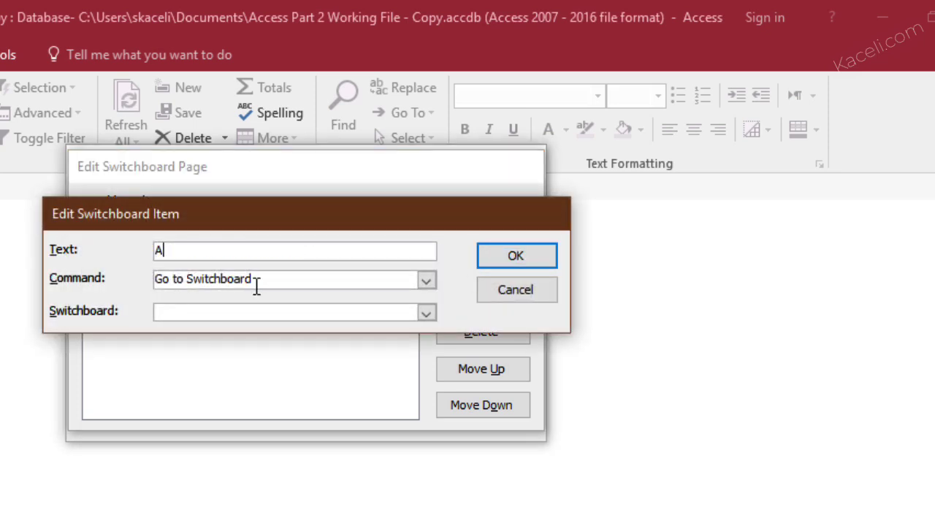
text(dd New Customer)
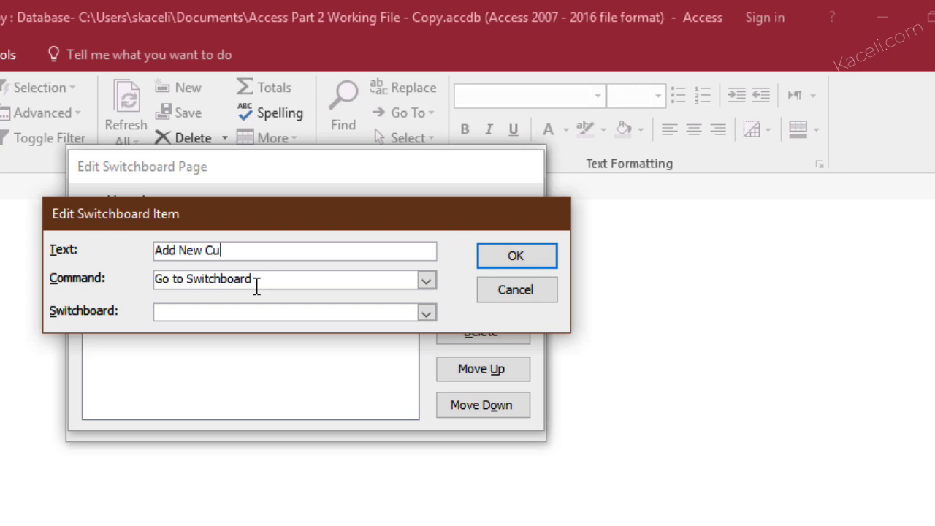
click(424, 282)
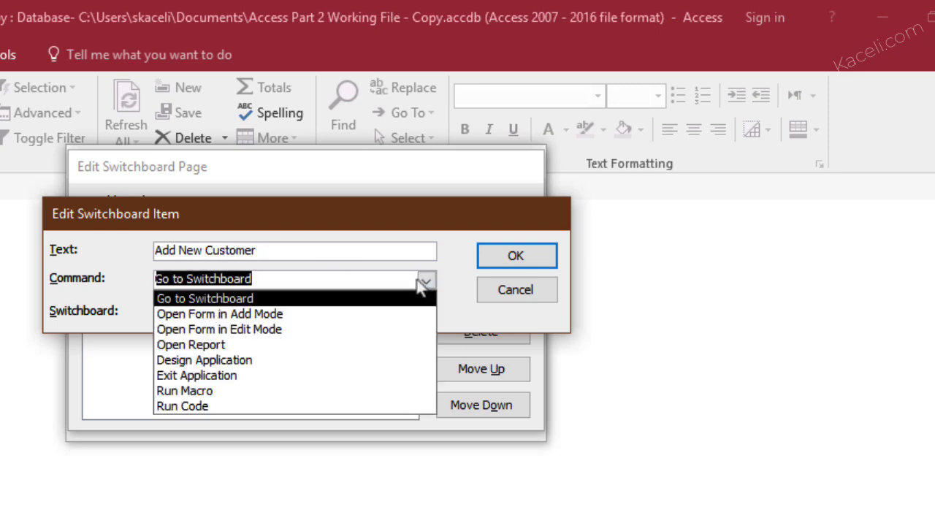
click(251, 315)
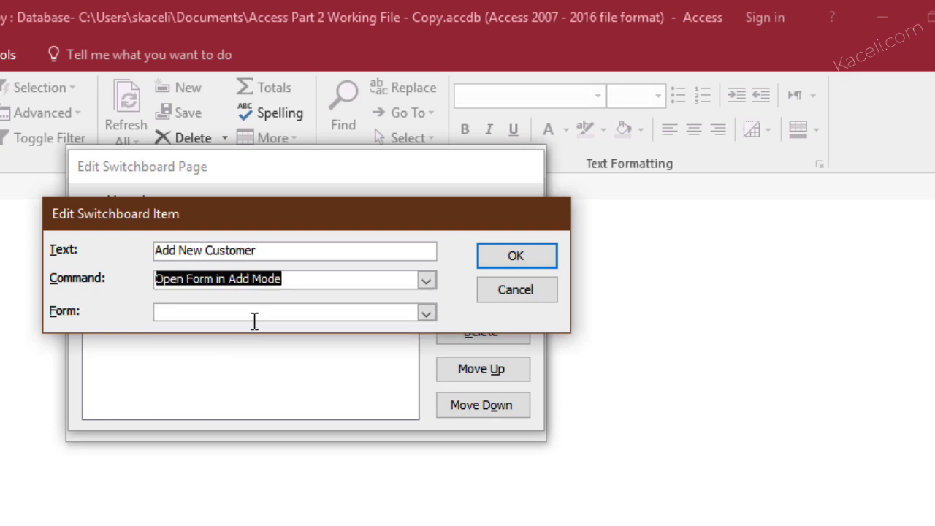
click(425, 314)
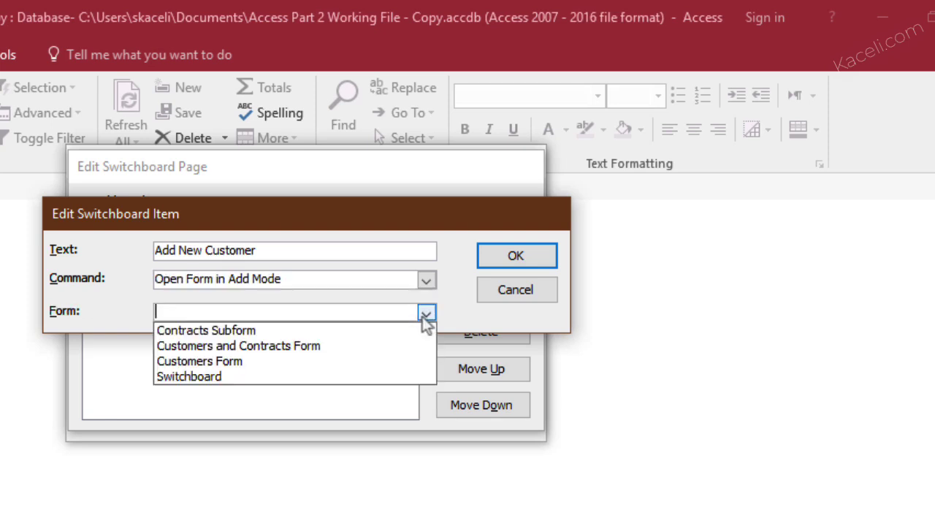
click(240, 367)
key(Return)
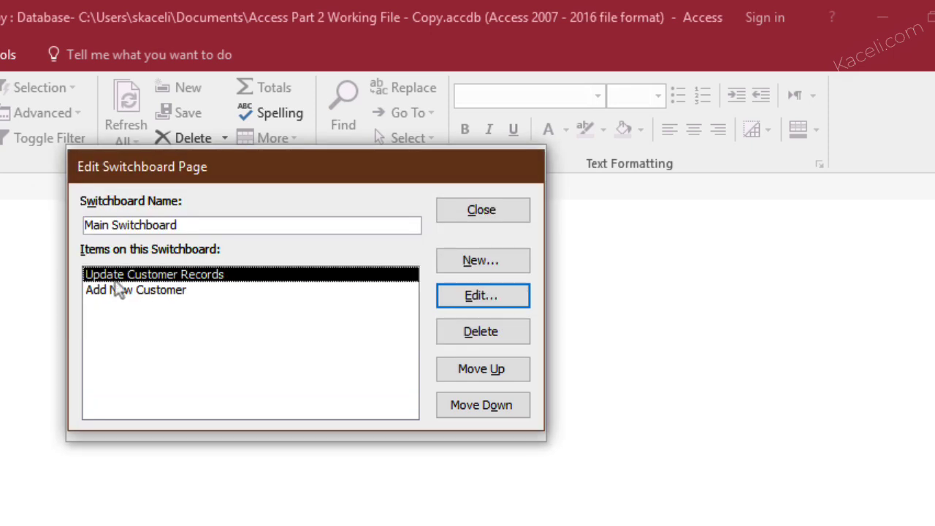
- Start a new switchboard item with the text "Contracts by Date" and the Open Report command
click(479, 267)
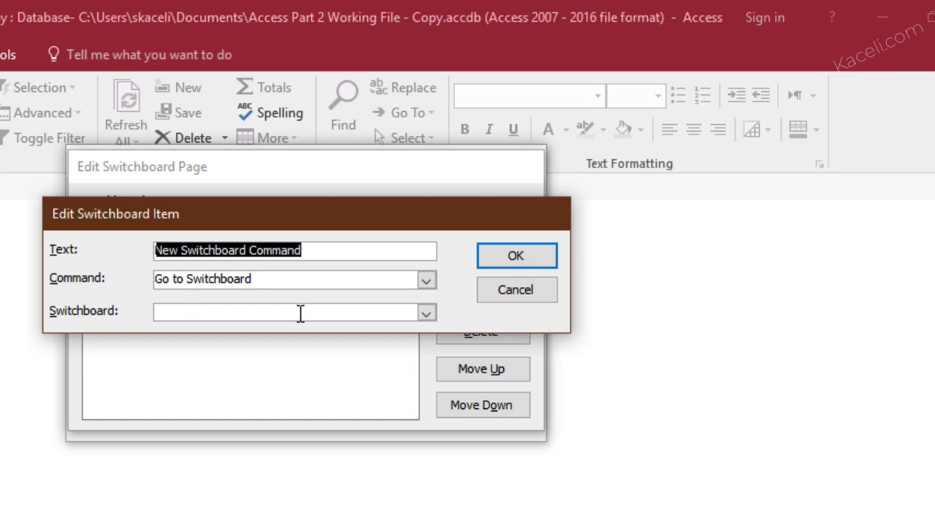
text(Contracts by)
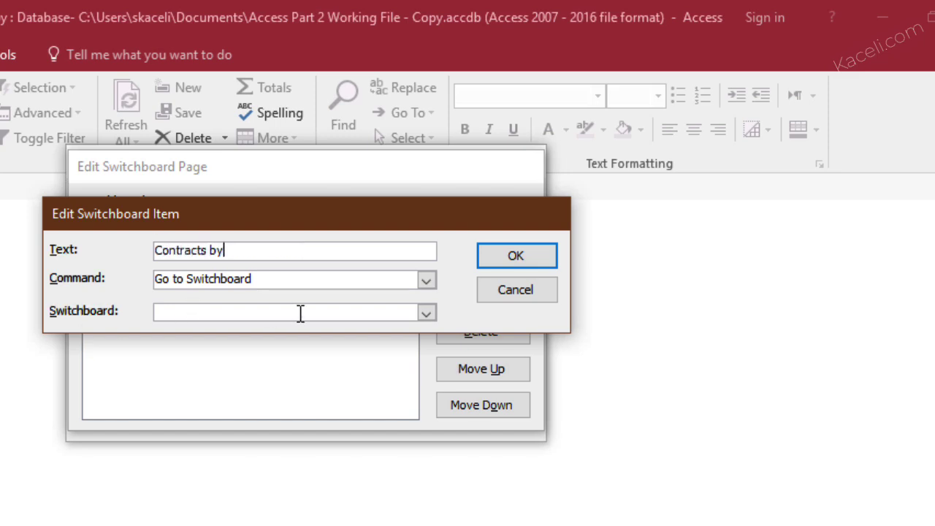
text( Date)
click(296, 279)
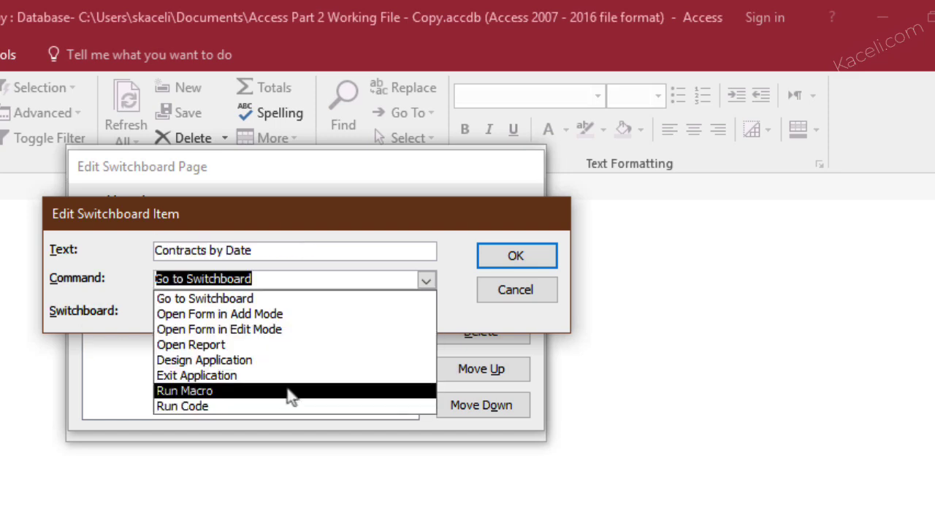
click(231, 350)
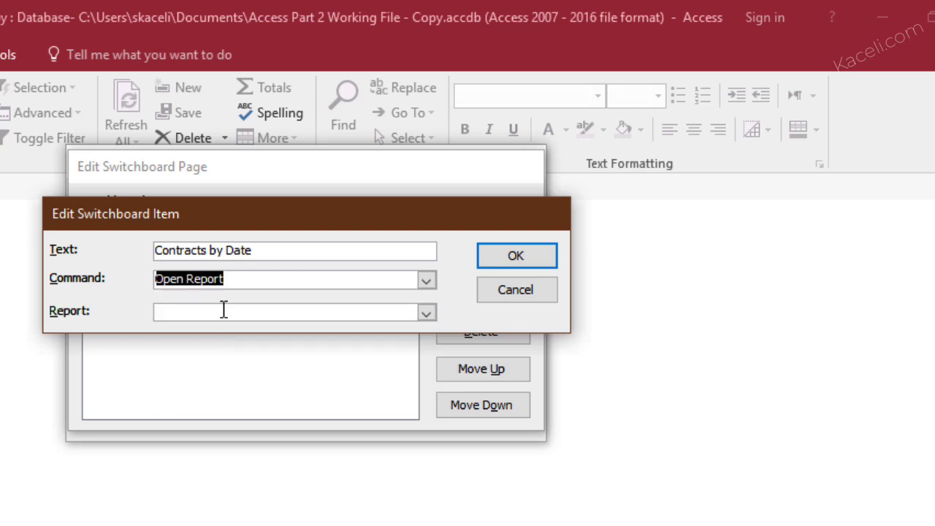
- Reword the item's text as "View Contracts by Date Range" and assign the report Contracts by Date with Multiple User Input
click(240, 250)
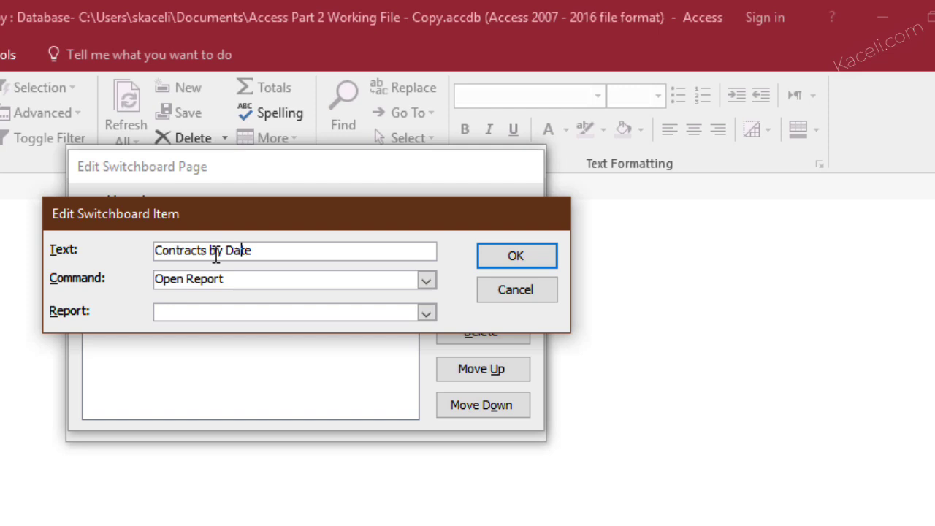
key(Home)
text(View)
key(End)
text(Range)
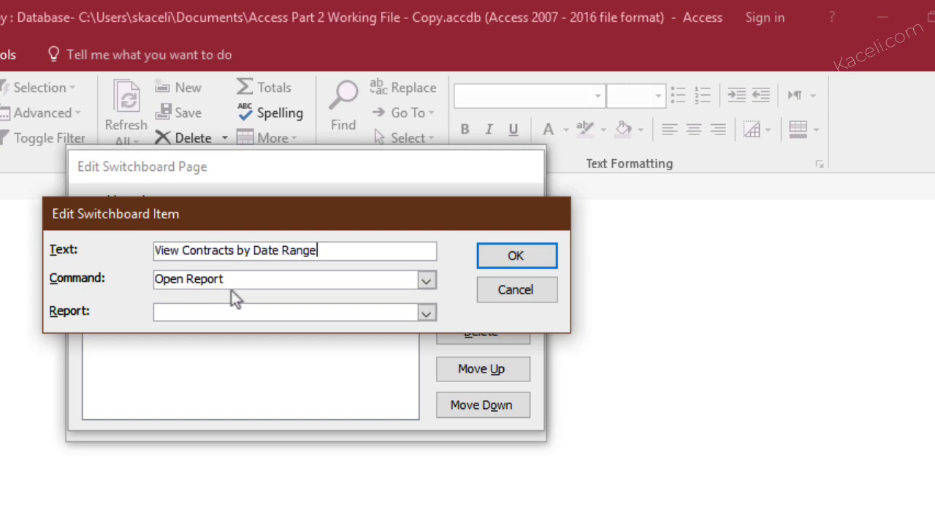
click(428, 313)
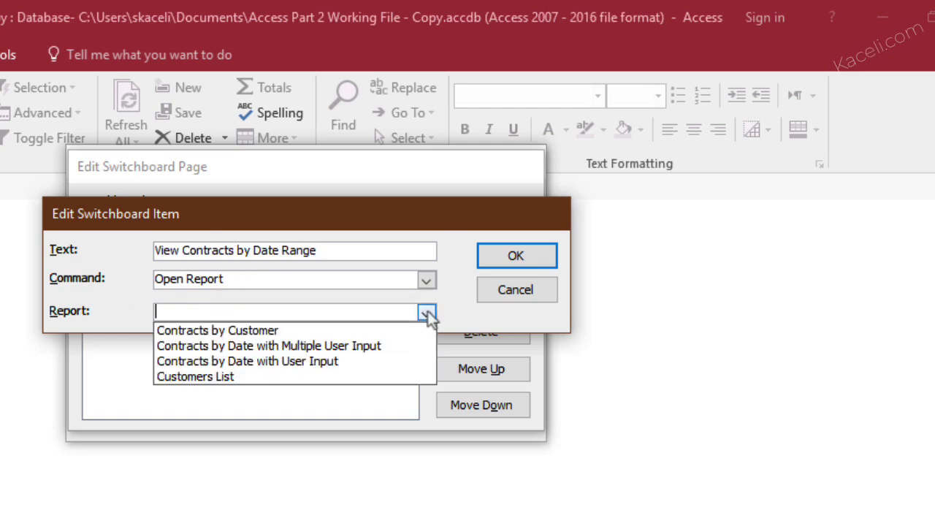
click(362, 346)
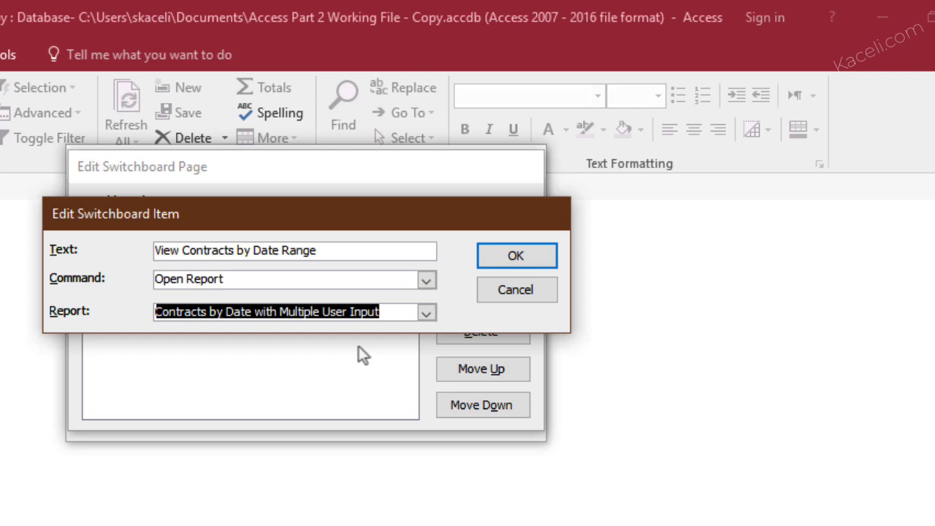
click(522, 264)
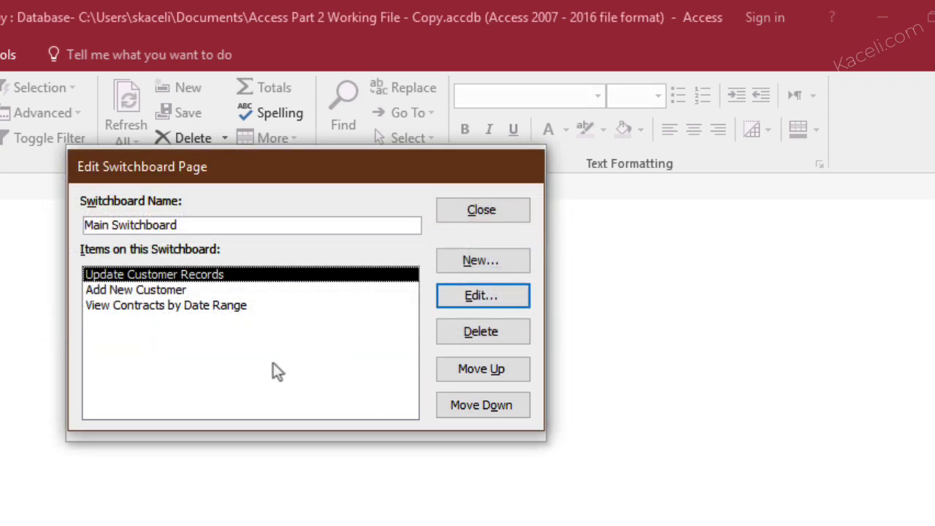
- Add a "View Customer Report" item to the Main Switchboard that uses Open Report with the report Contracts by Customer
click(488, 265)
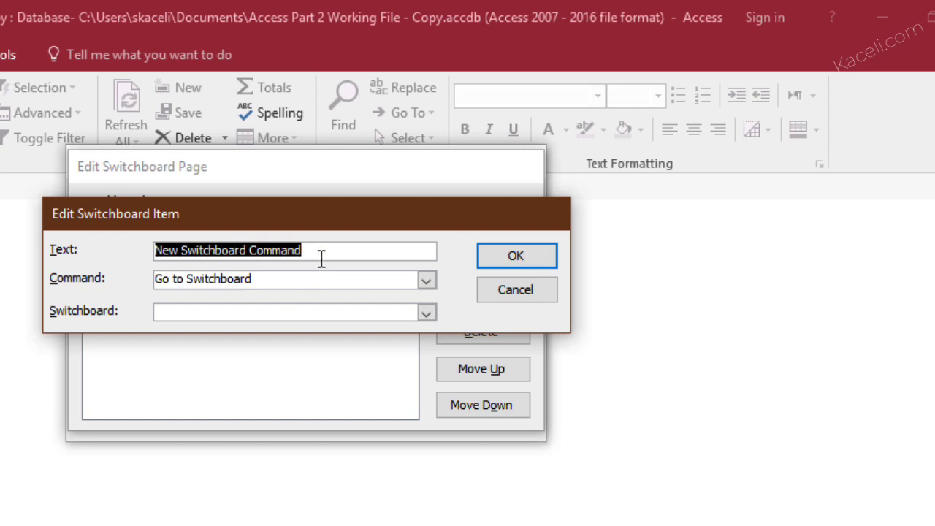
text(View)
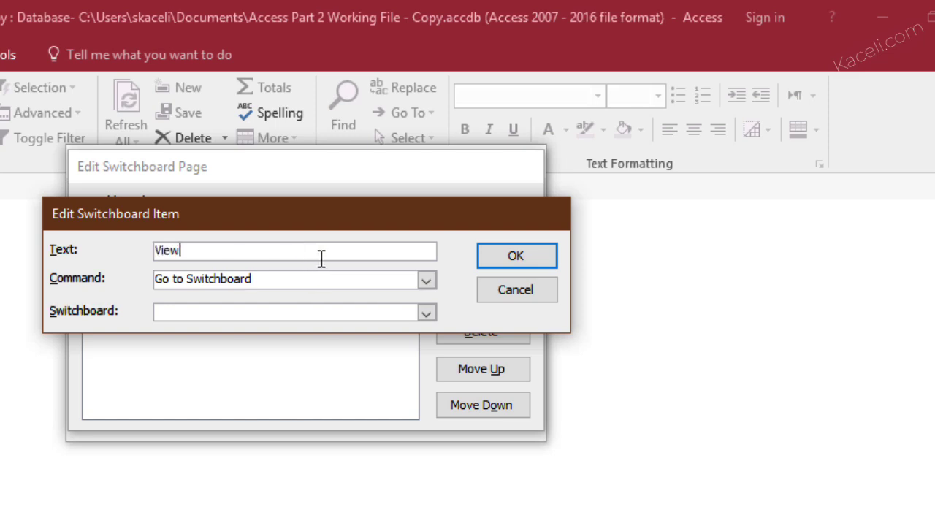
text( Customer Report)
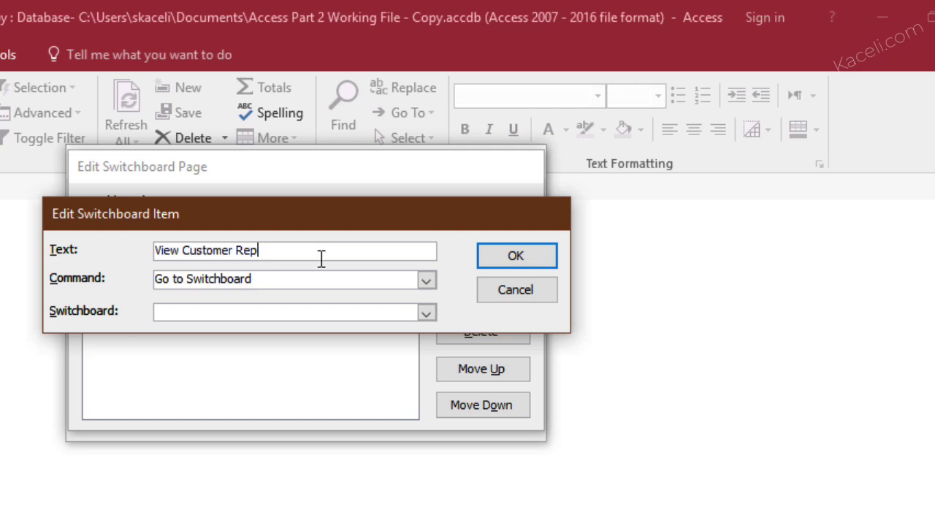
click(424, 283)
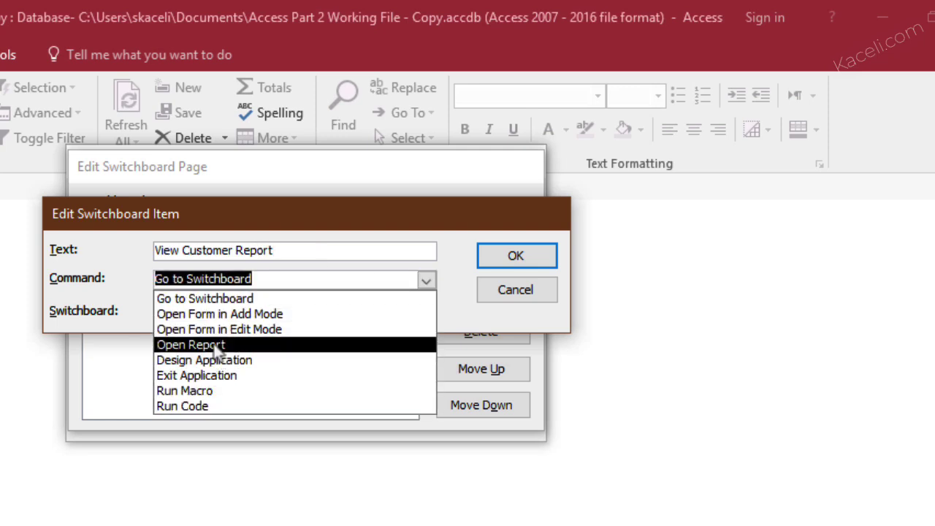
click(219, 351)
click(426, 313)
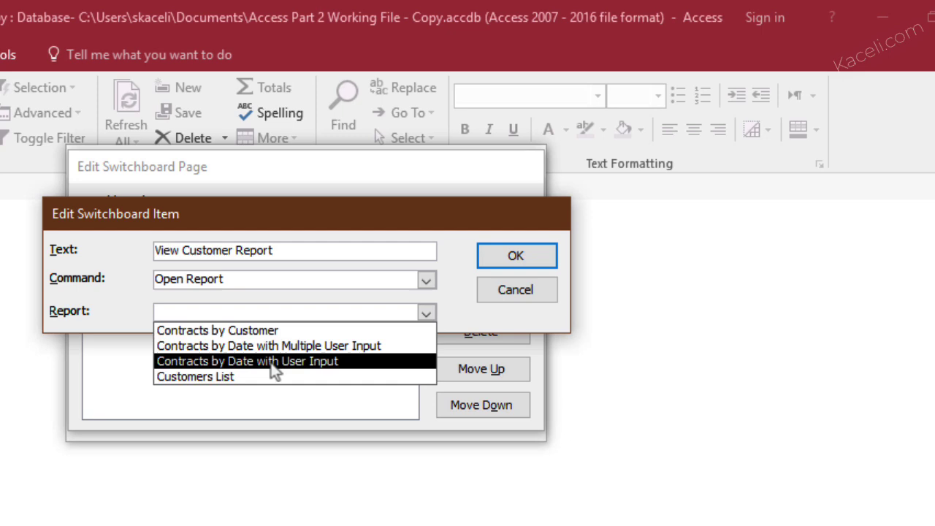
click(252, 333)
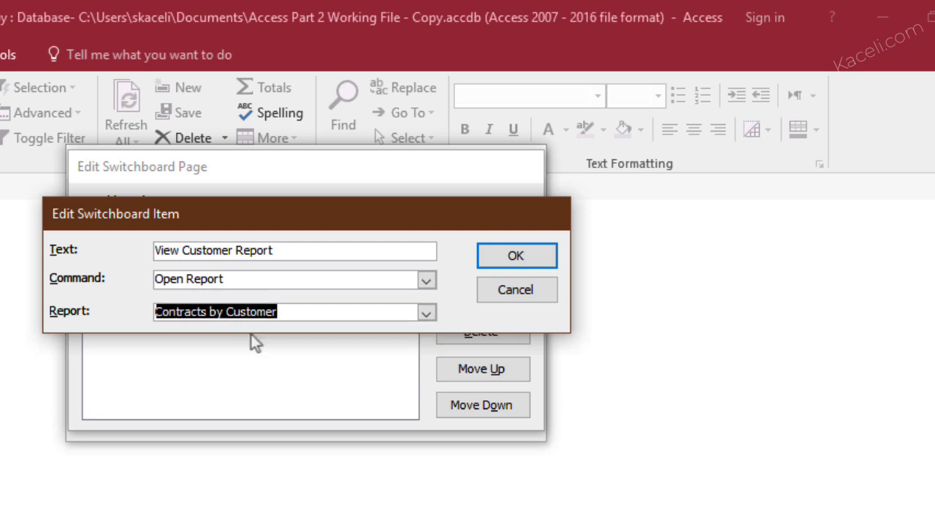
click(516, 255)
- Change the "Update Customer Records" item to "Return Home" with Go to Switchboard targeting Main Switchboard, and close the page editor
click(487, 299)
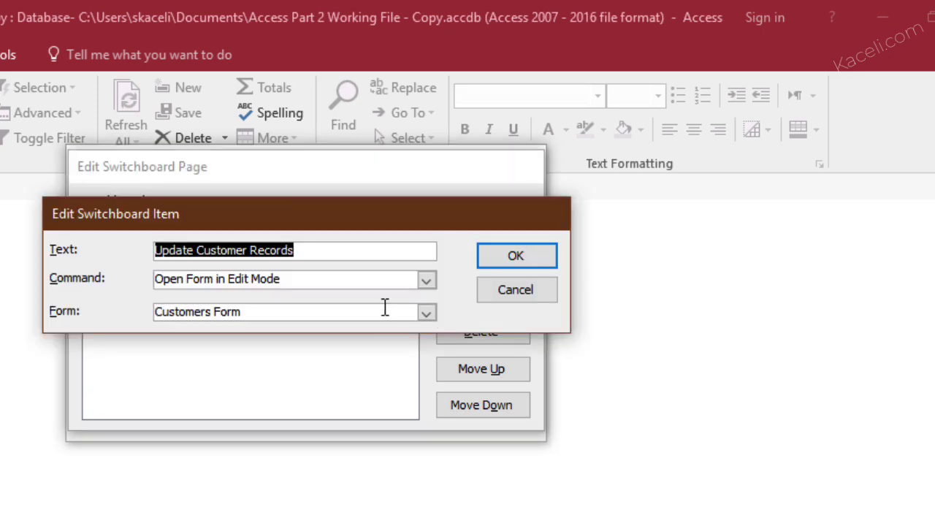
text(Reu)
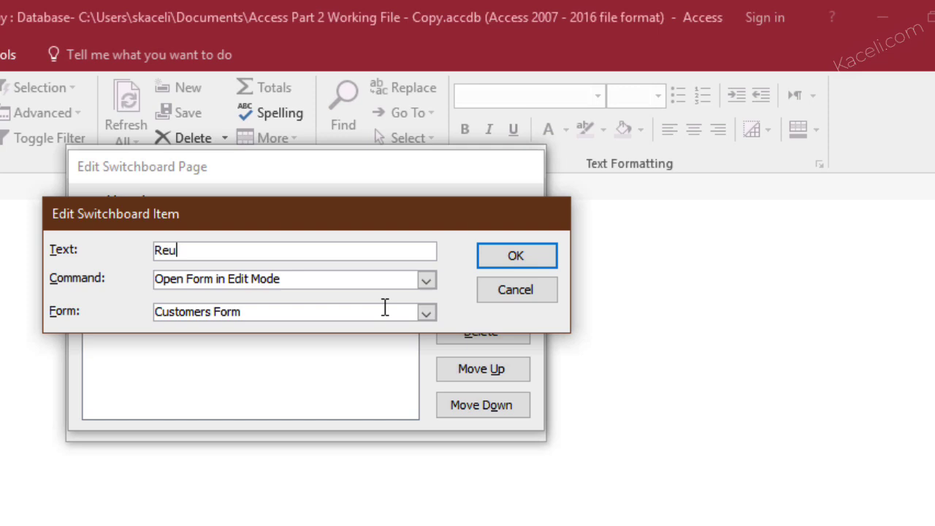
key(BackSpace)
text(turn Home)
click(426, 283)
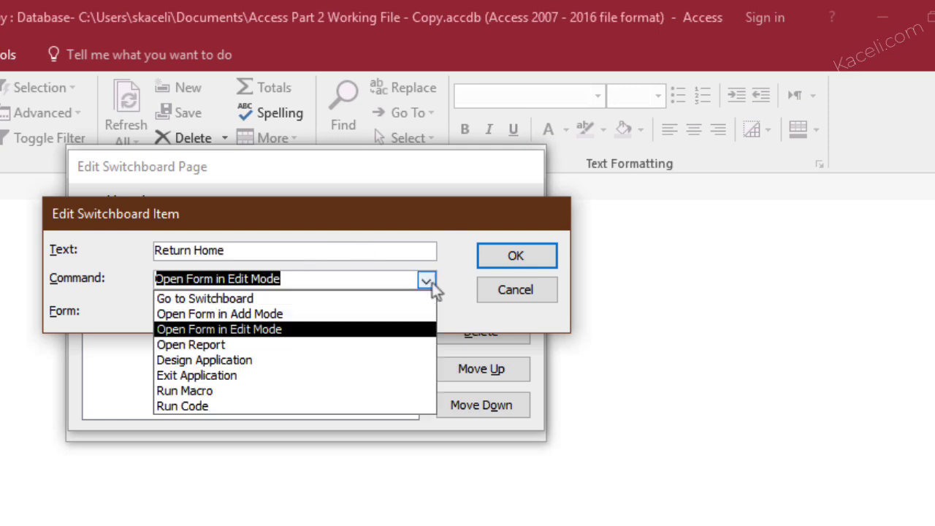
click(267, 305)
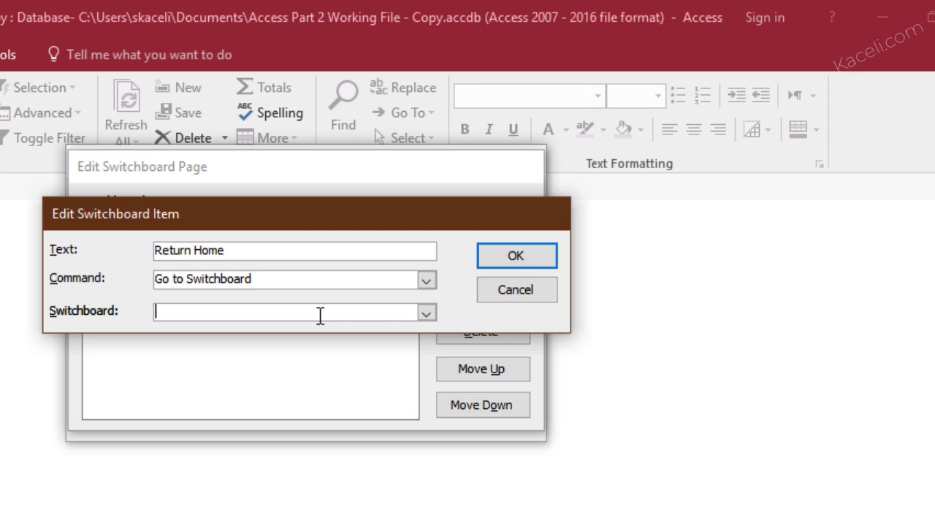
click(424, 314)
click(270, 332)
click(494, 262)
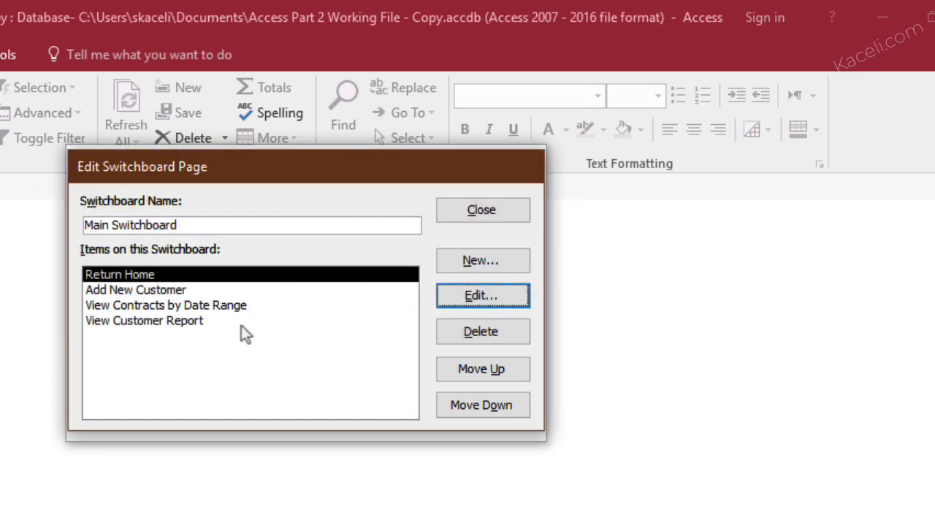
click(480, 216)
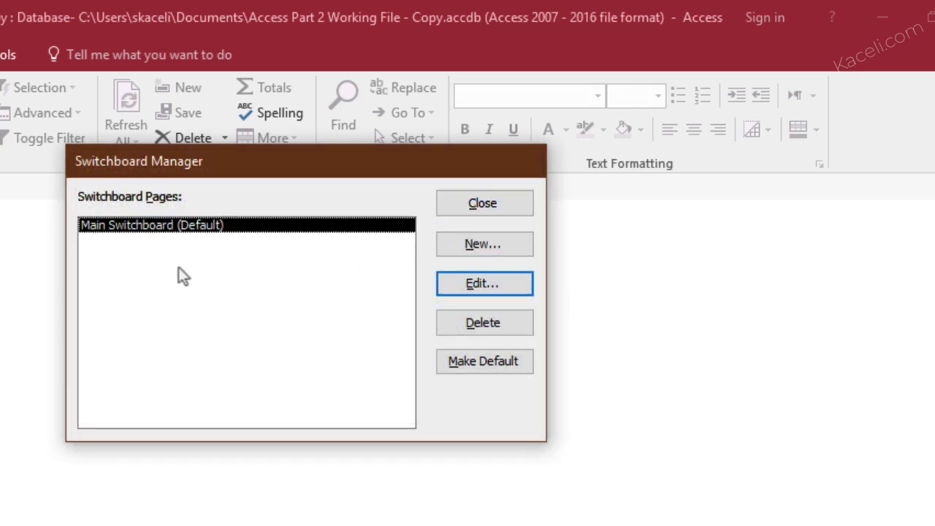
- Create a new switchboard page named Reports and select it in the list of pages
click(482, 245)
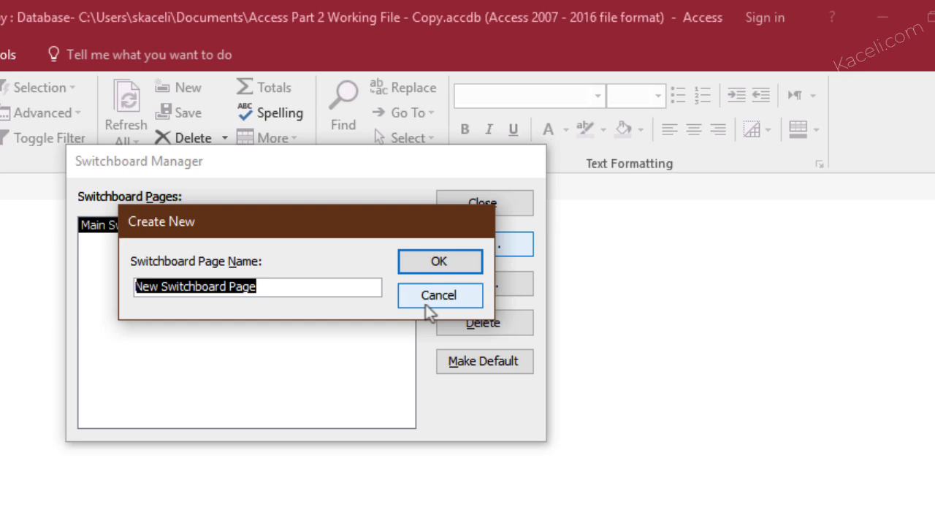
text(R)
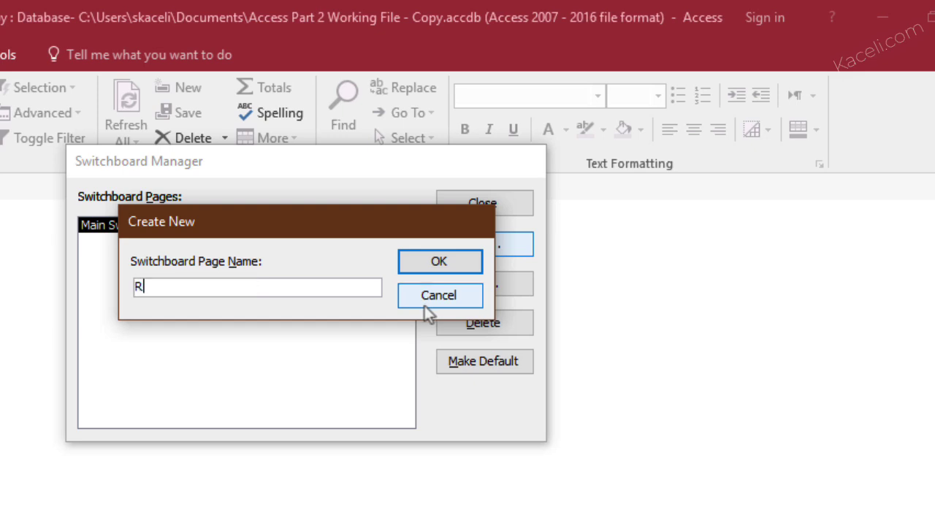
text(eports)
click(454, 270)
click(119, 245)
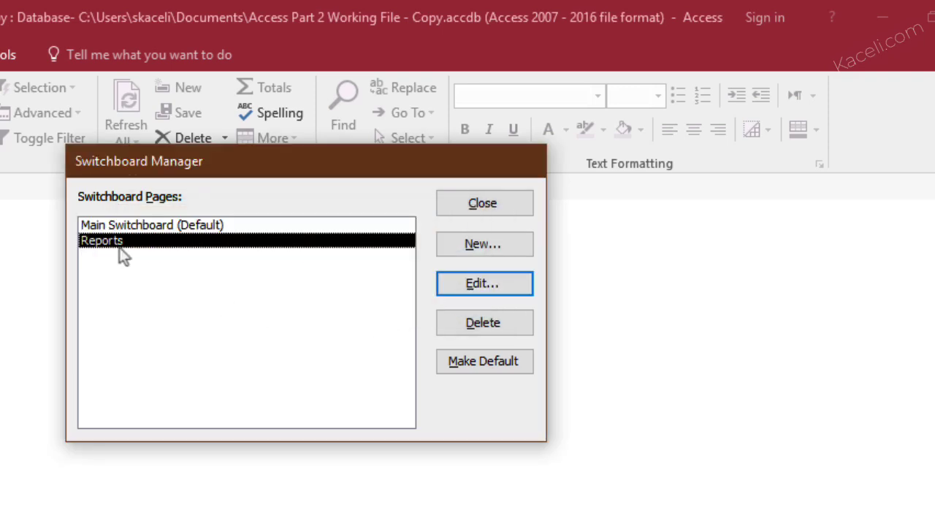
click(502, 246)
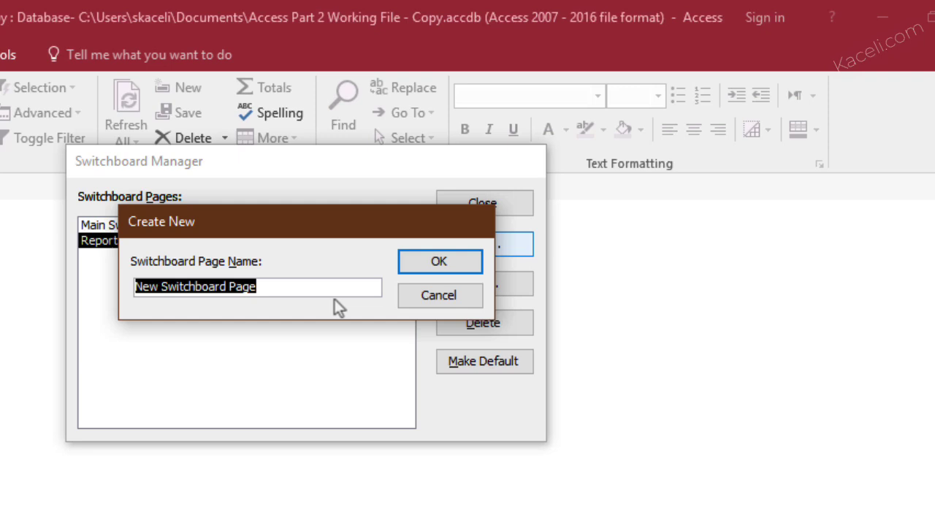
click(426, 297)
click(477, 291)
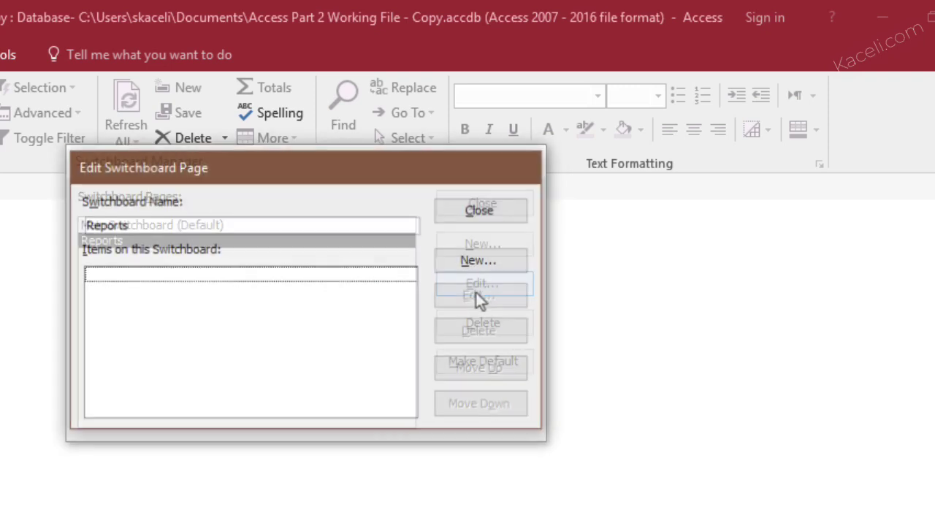
click(495, 219)
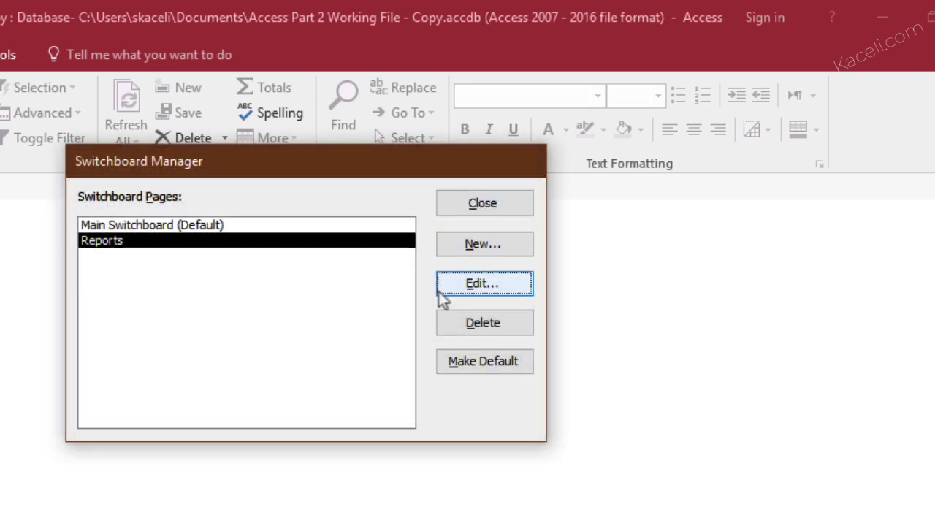
- Add a "View Customers" item to the Reports switchboard page that uses Open Report with the report Customers List
click(495, 291)
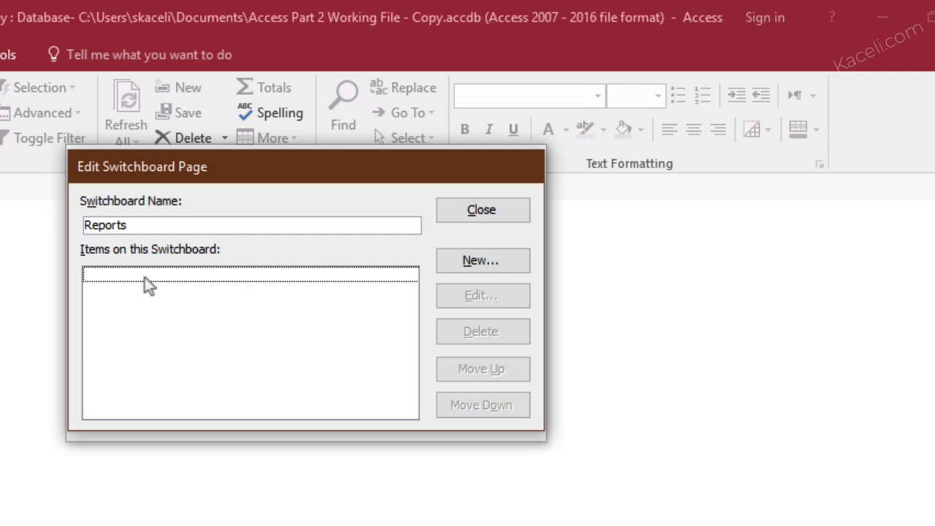
click(475, 262)
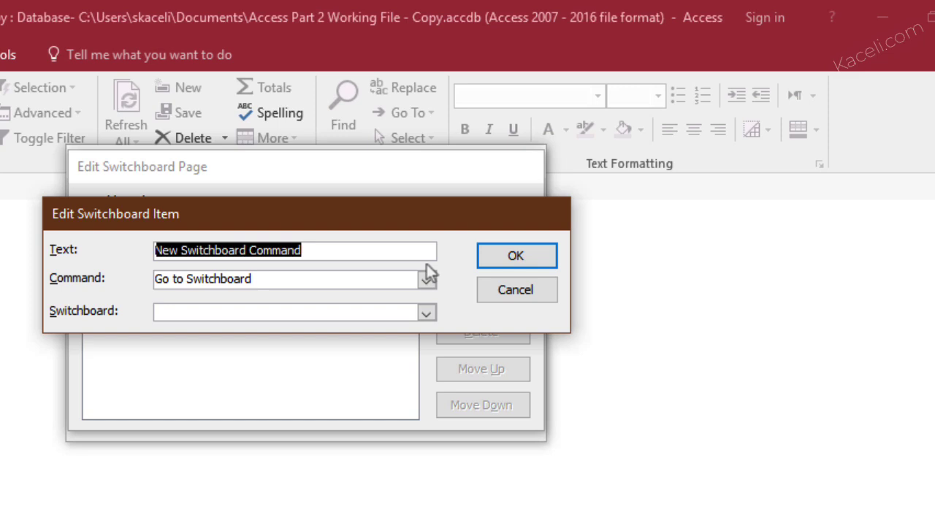
text(View Customers)
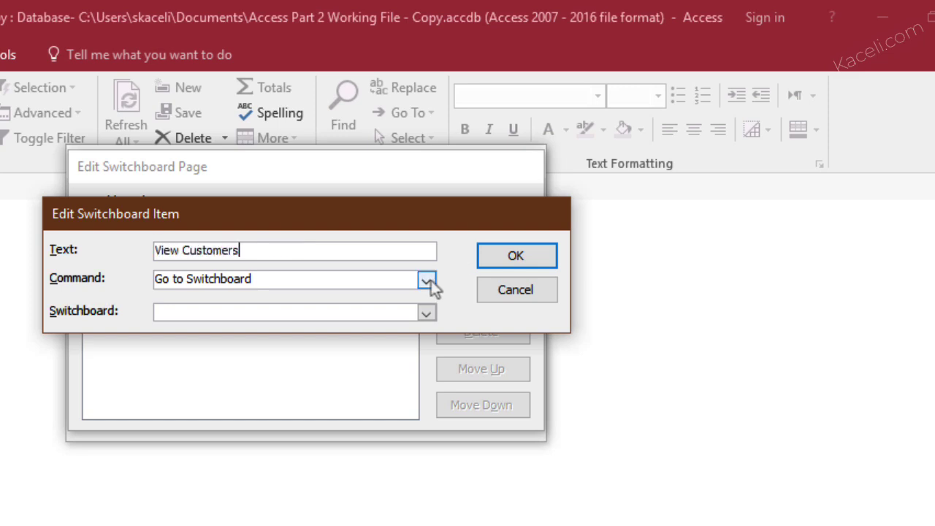
click(428, 280)
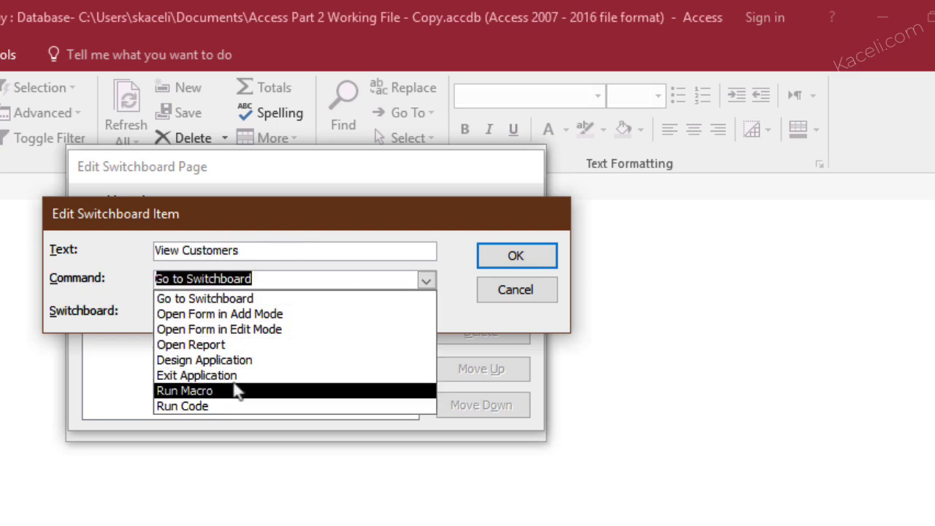
click(220, 344)
click(253, 312)
click(426, 312)
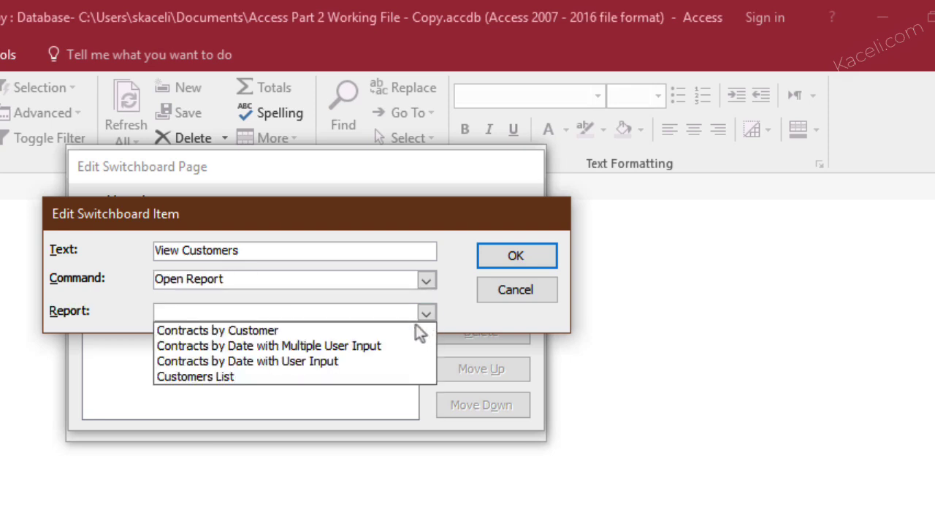
click(265, 378)
click(512, 257)
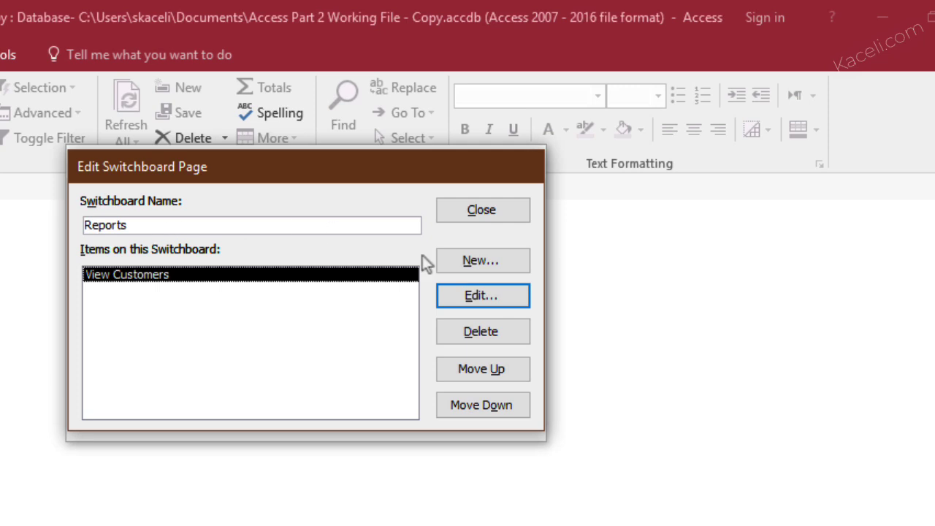
- Add a "Return Home" item to the Reports page that goes to Main Switchboard, and close the Switchboard Manager
click(484, 264)
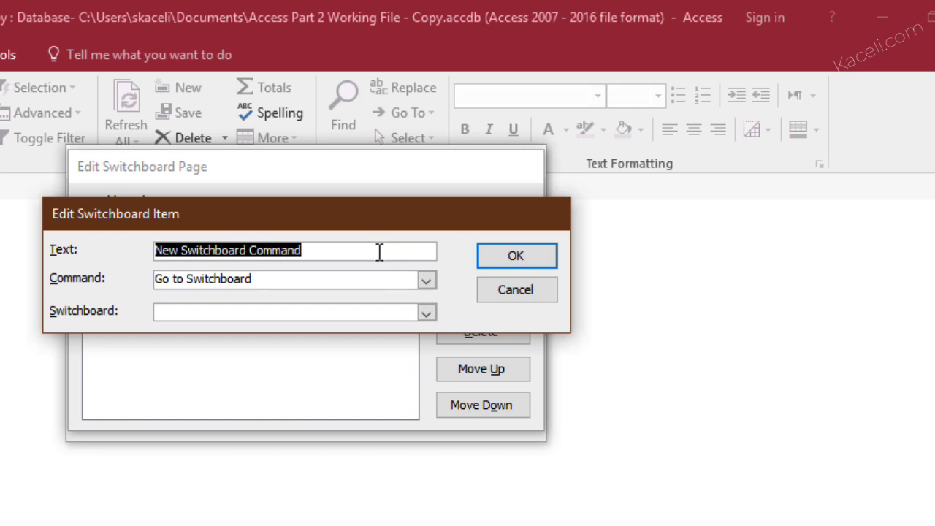
text(Return Home)
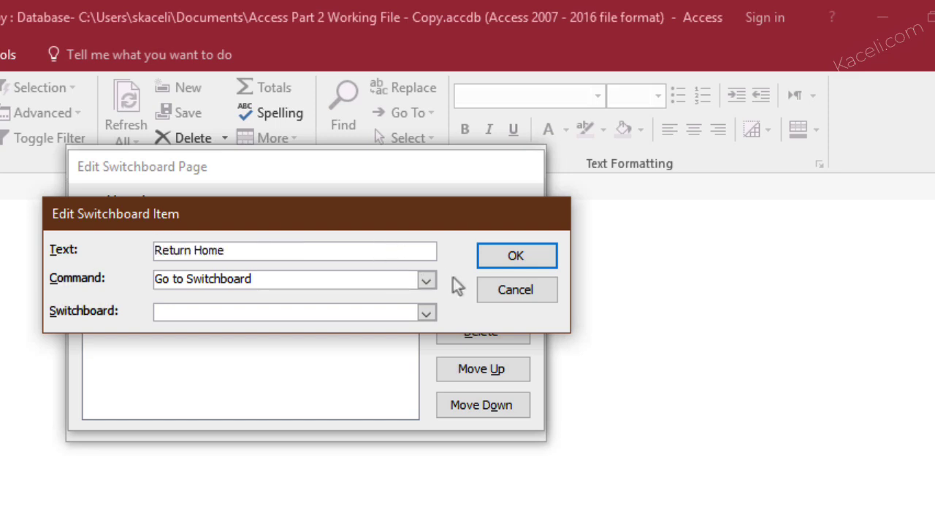
click(427, 313)
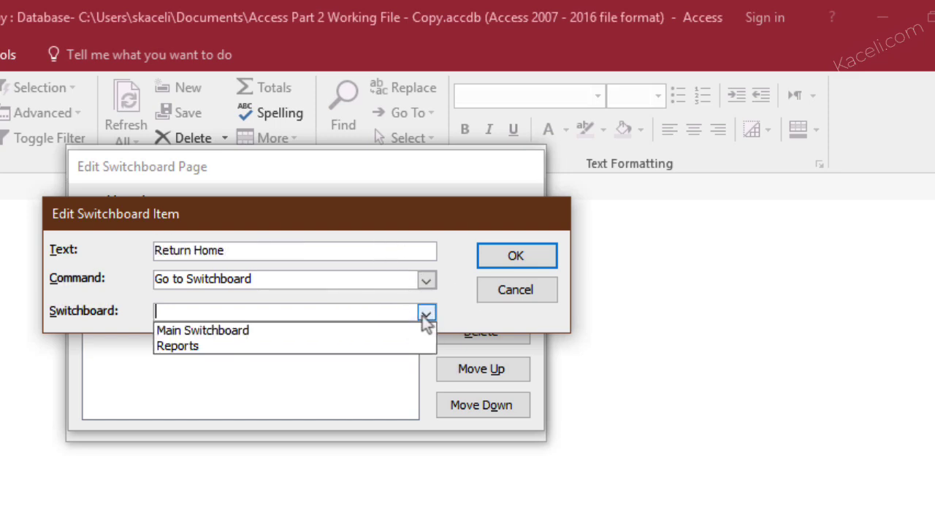
click(241, 335)
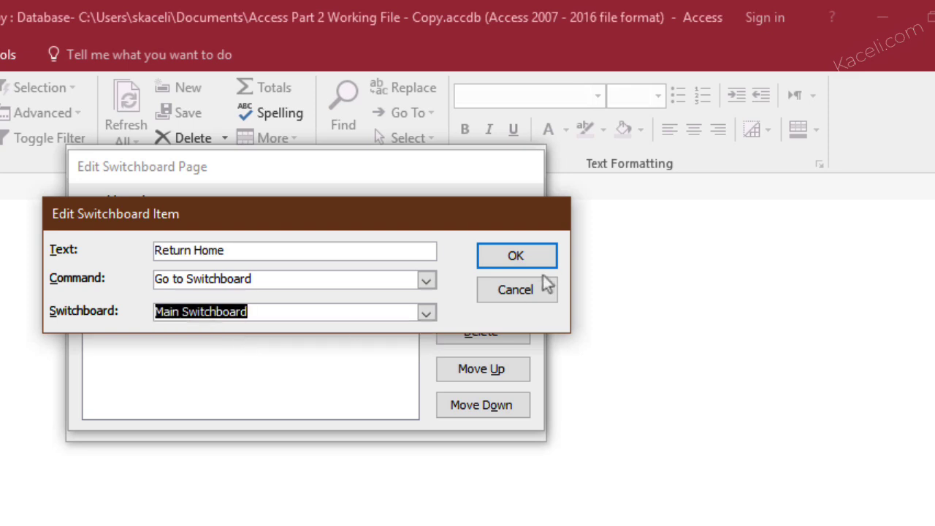
click(516, 256)
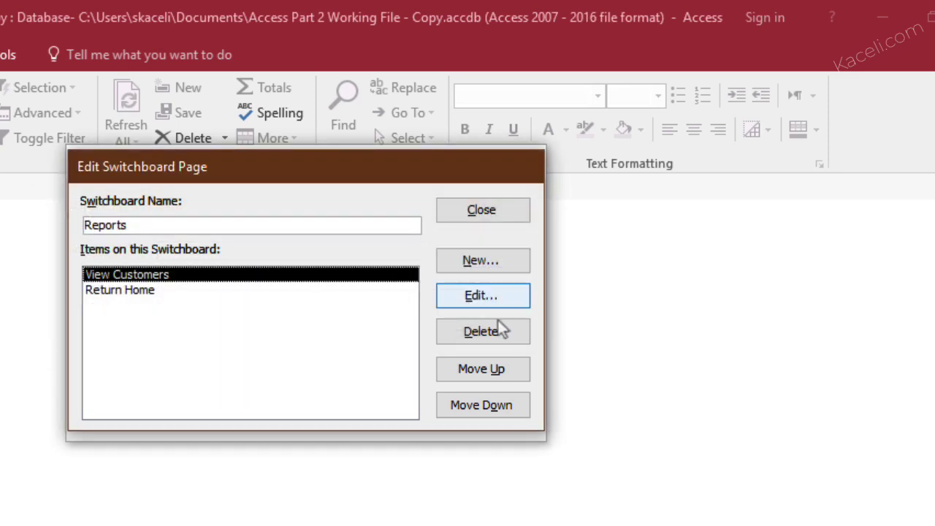
click(497, 219)
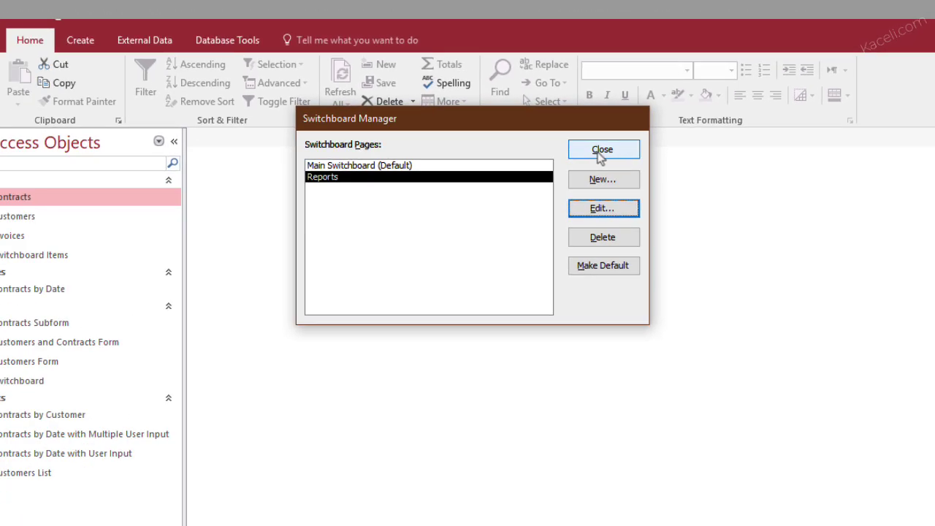
click(481, 206)
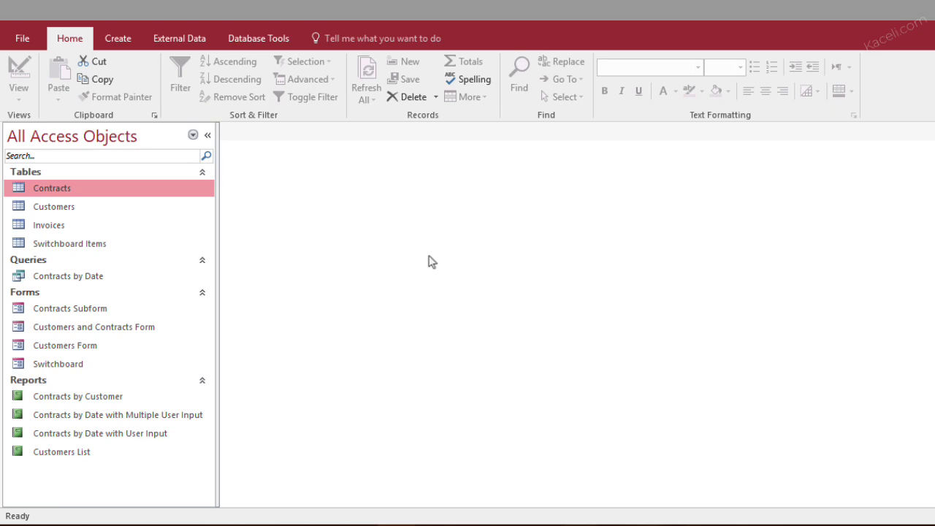
- Set Switchboard as the current database's display form, apply the options, and collapse the Navigation Pane
click(30, 47)
click(33, 33)
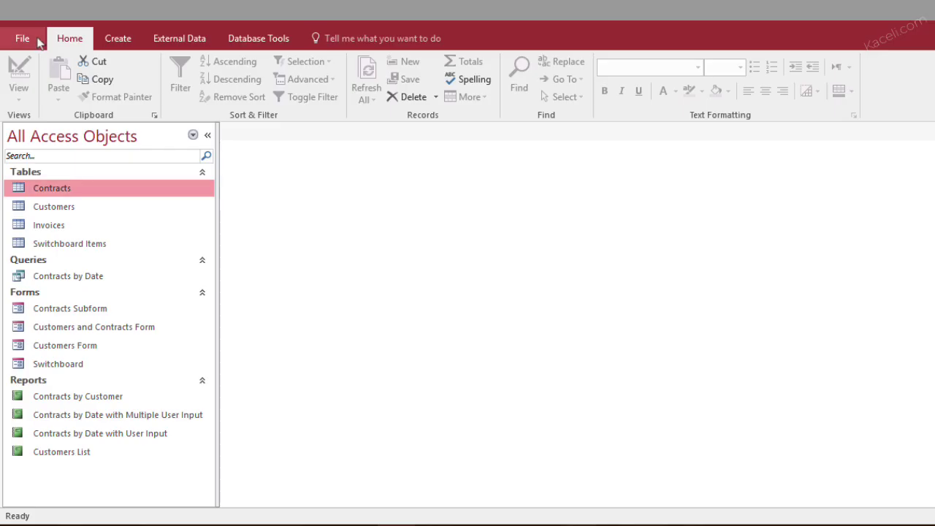
click(27, 47)
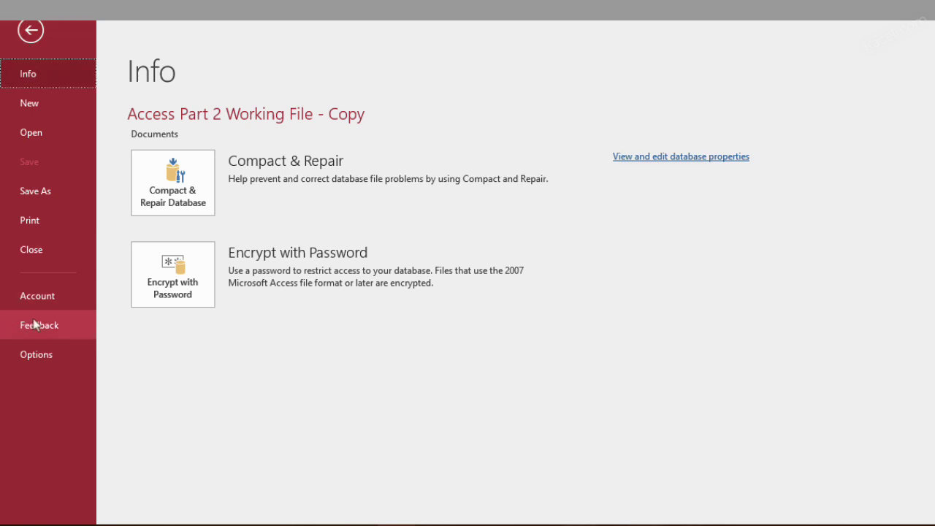
click(36, 355)
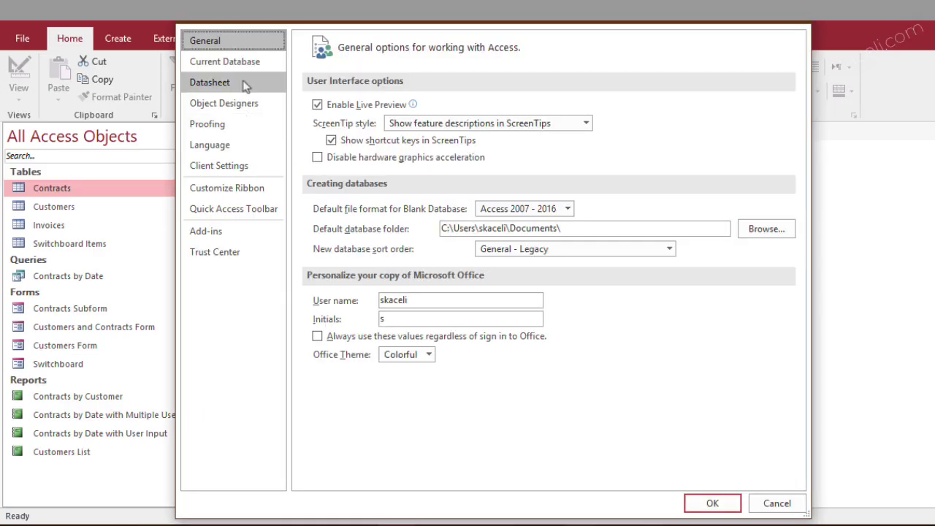
click(236, 66)
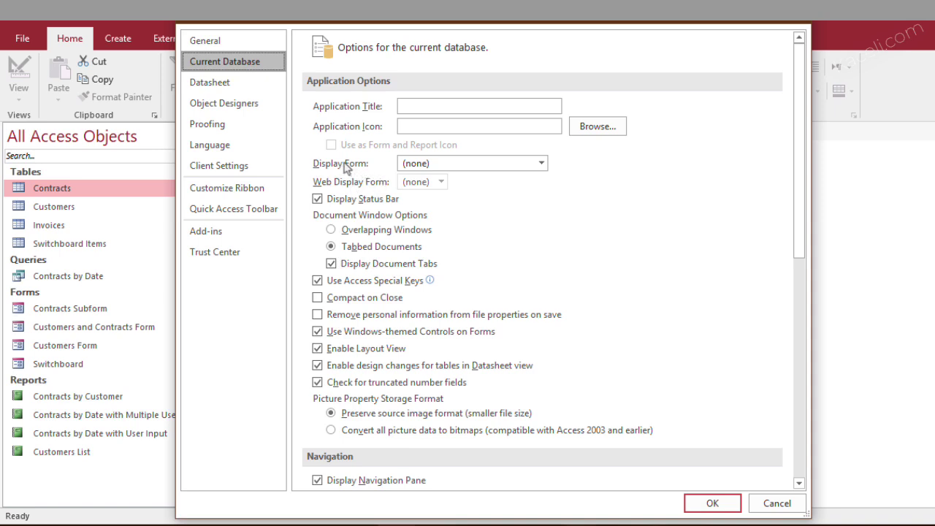
click(542, 166)
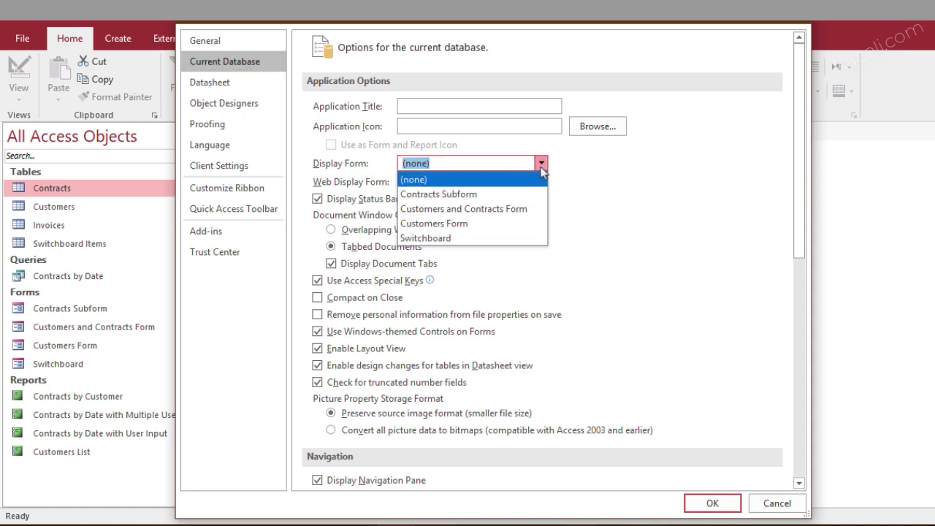
click(437, 240)
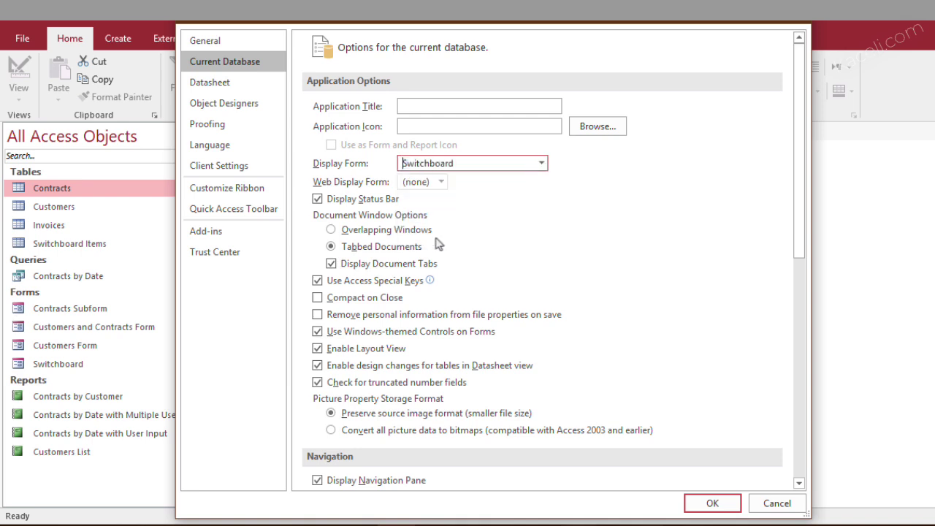
click(699, 501)
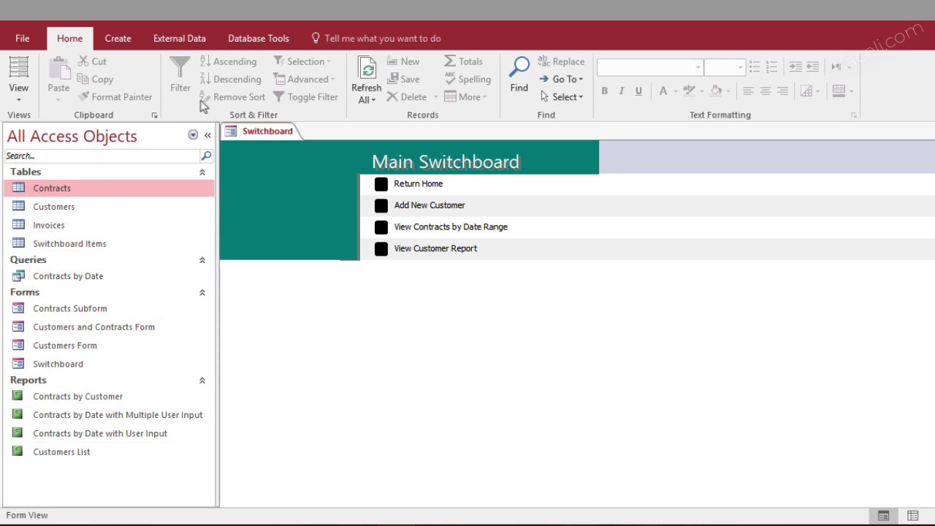
click(207, 138)
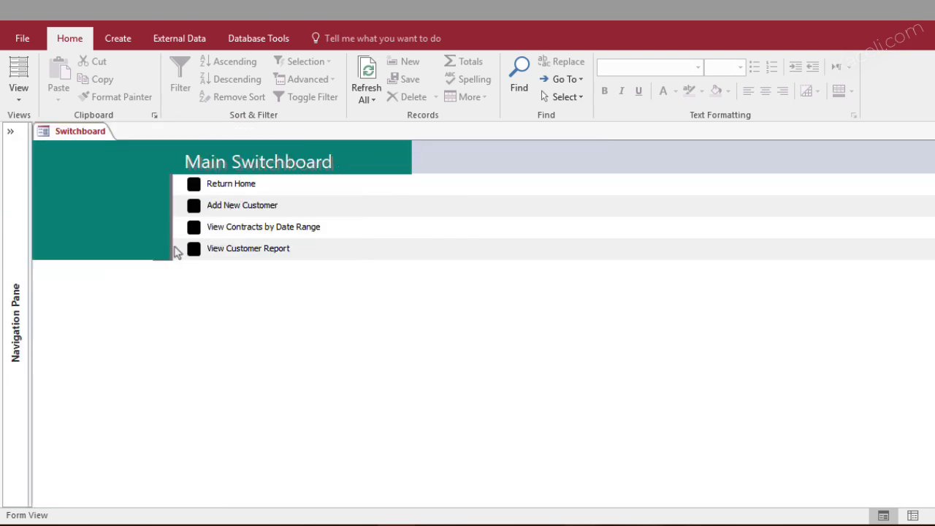
- Test the switchboard's Add New Customer item by looking over the blank Customers Form, and close the form
click(194, 207)
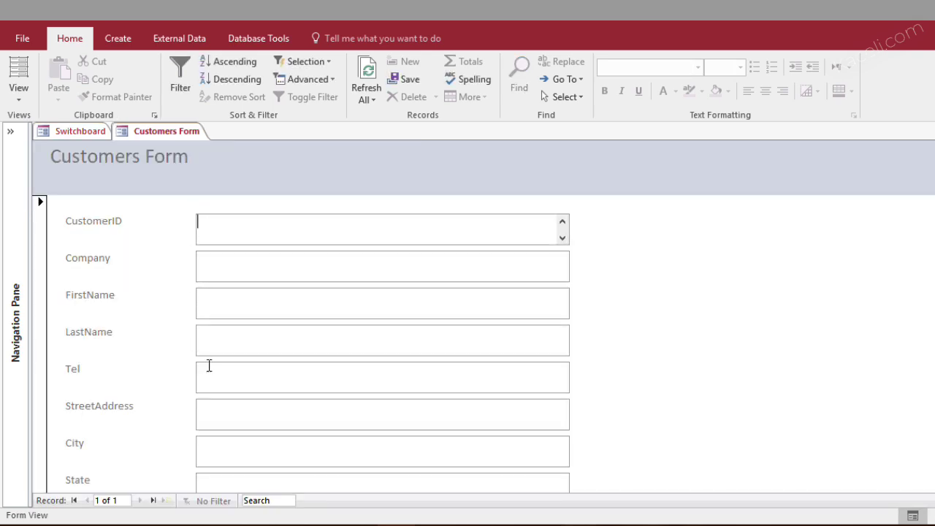
scroll(299, 347, down, 3)
scroll(258, 373, up, 3)
key(ctrl+w)
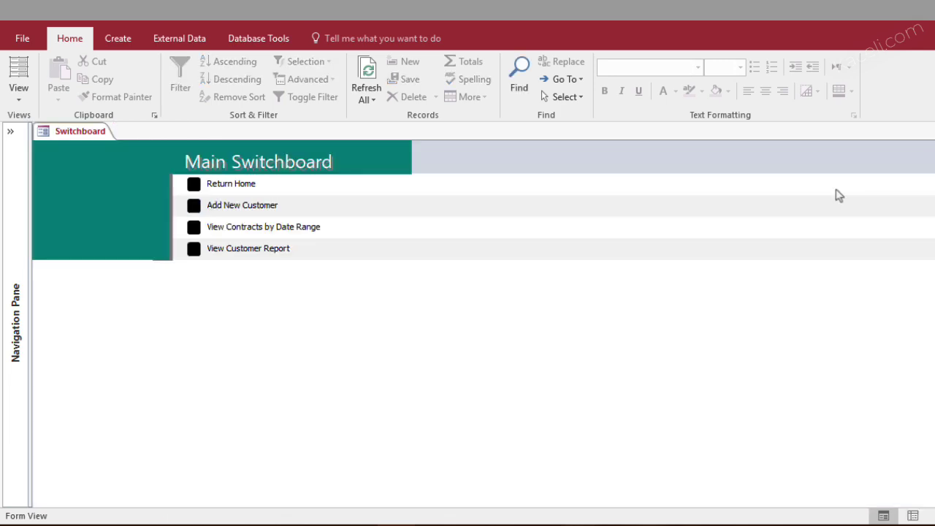
- Run View Contracts by Date Range from the switchboard for 1/1/2000 to 11/1/2010, review the report and close it
click(195, 228)
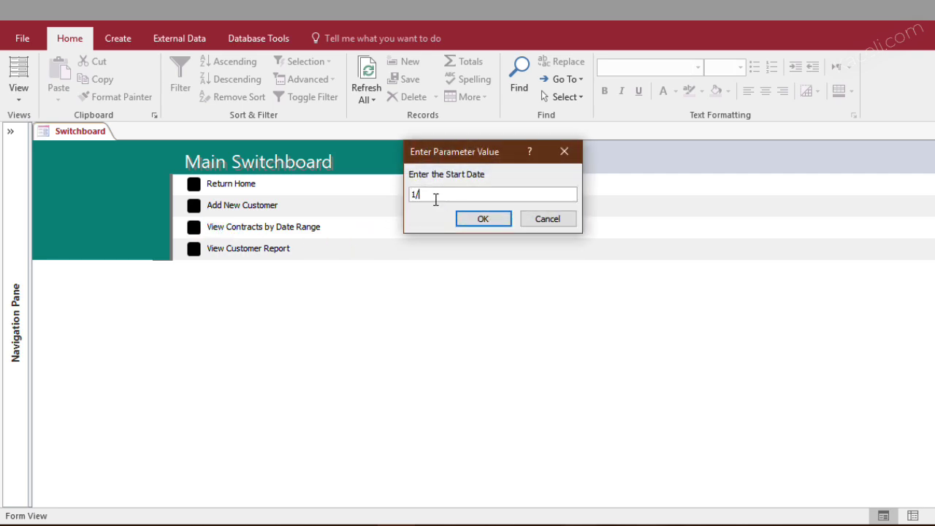
text(1/1/2000)
key(Return)
text(11/1/2010)
key(Return)
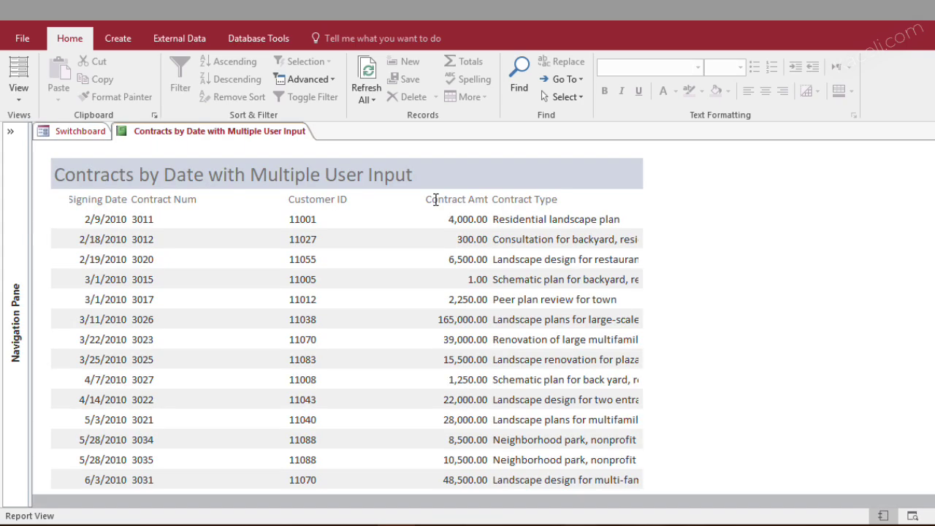
scroll(110, 359, down, 10)
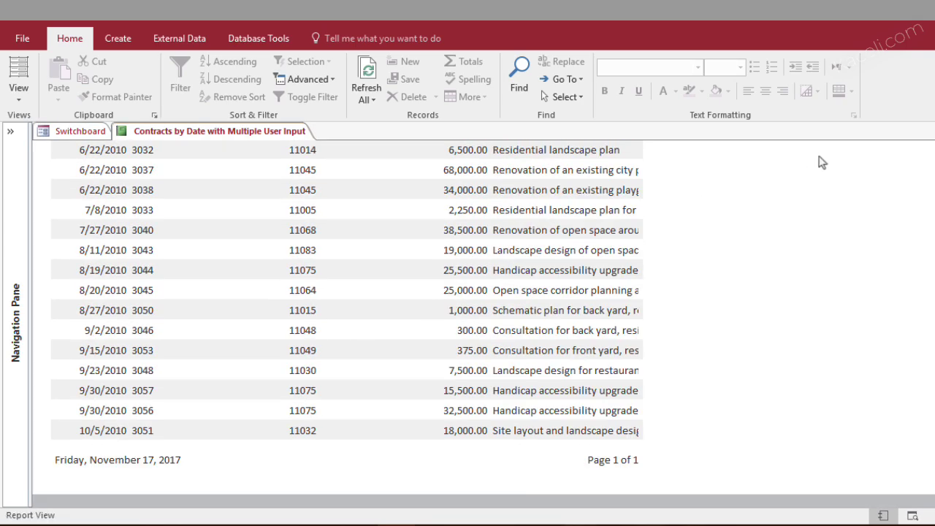
click(928, 131)
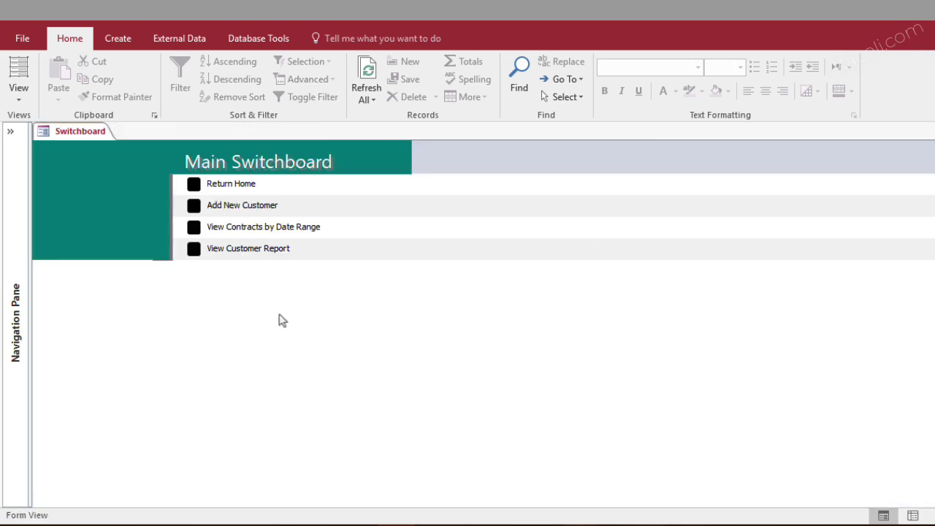
- Test the switchboard's View Customer Report item, look through the Contracts by Customer report and close it
click(195, 251)
scroll(475, 322, down, 8)
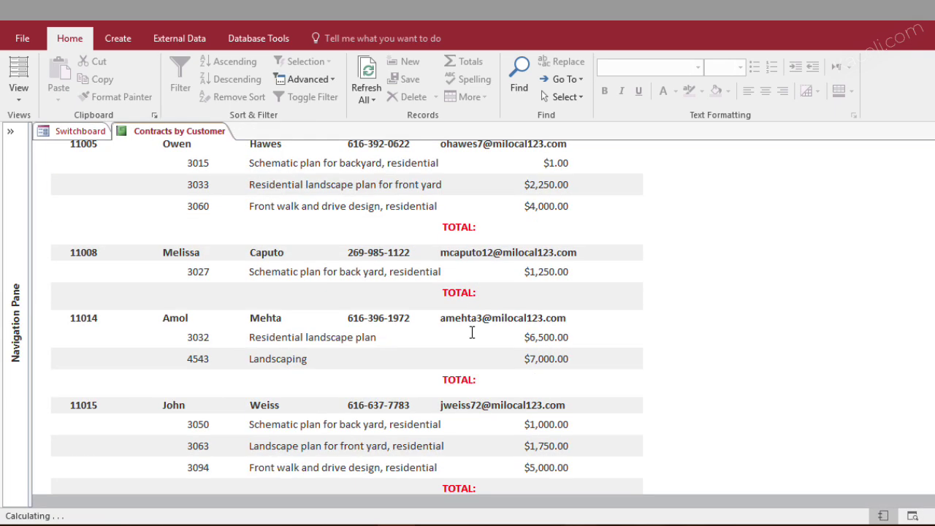
scroll(448, 354, down, 1)
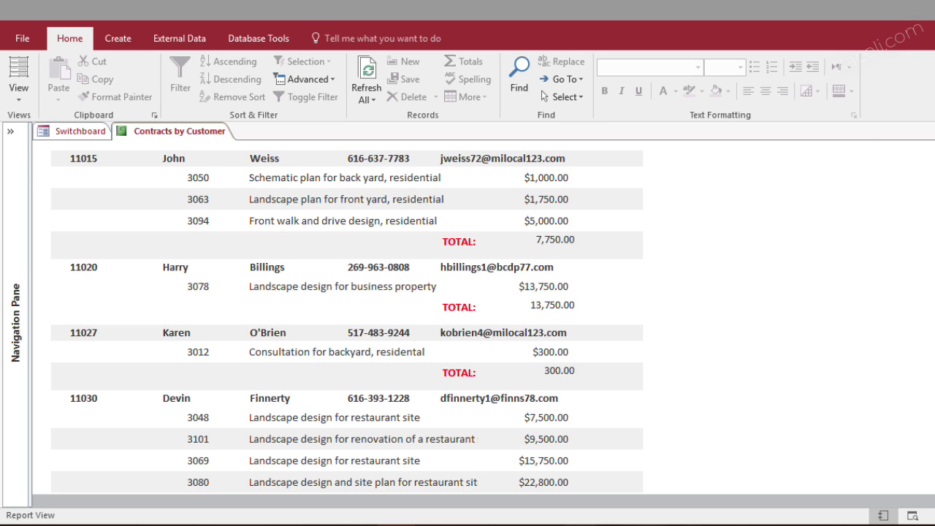
key(ctrl+w)
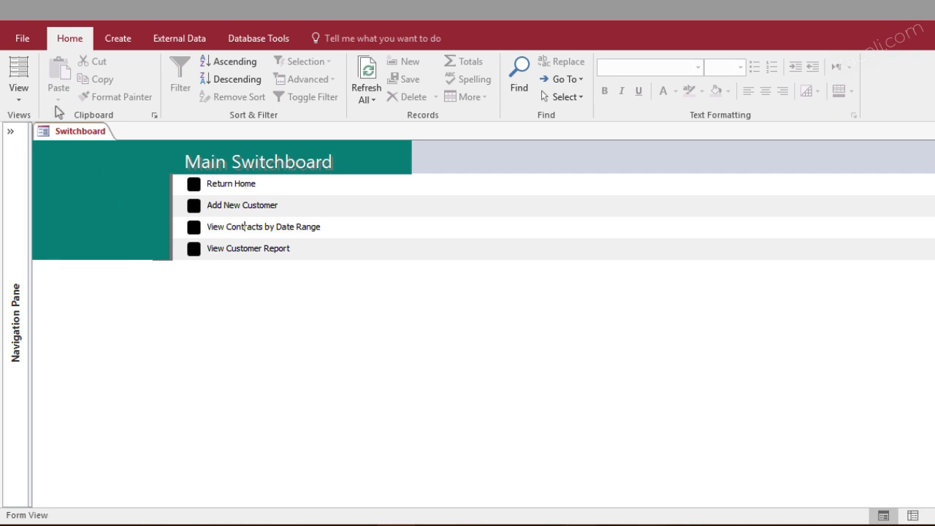
- Switch the Switchboard form to Layout View and apply an Office theme with a light purple header colour
click(19, 97)
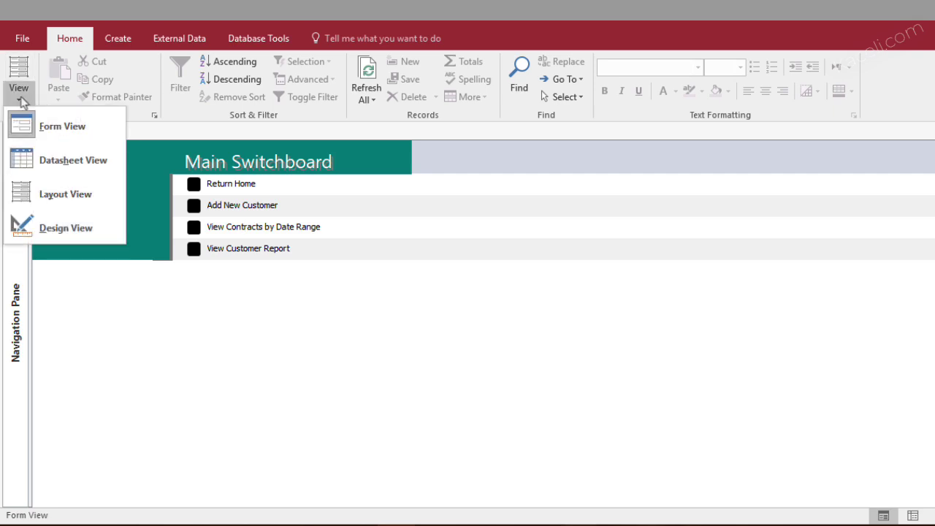
click(67, 202)
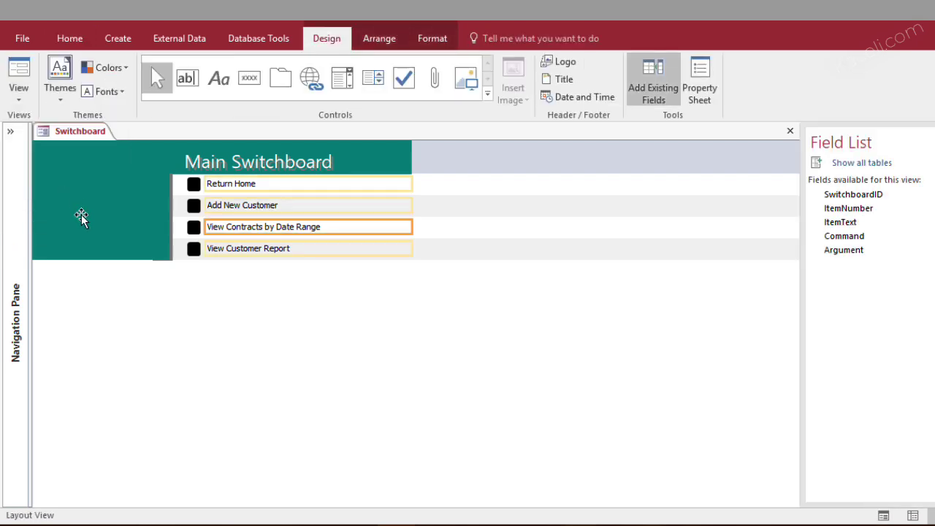
click(60, 80)
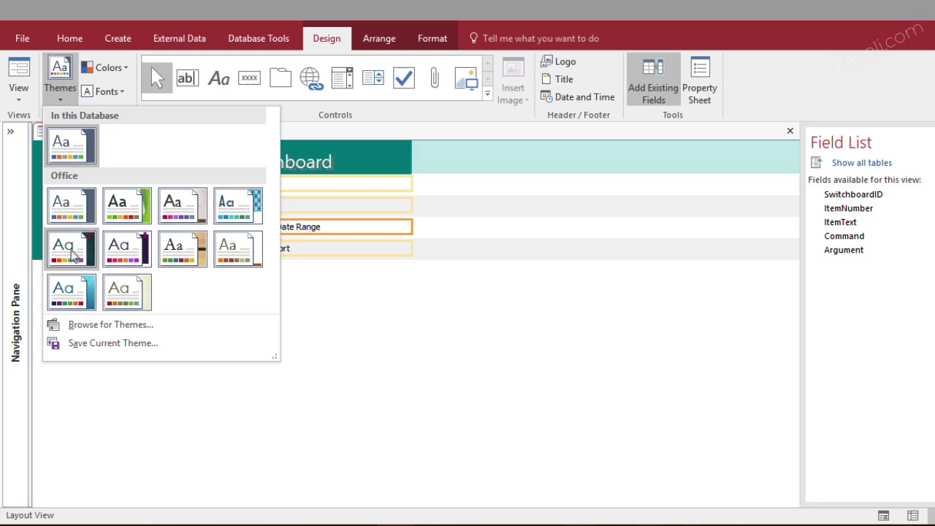
click(71, 292)
click(492, 313)
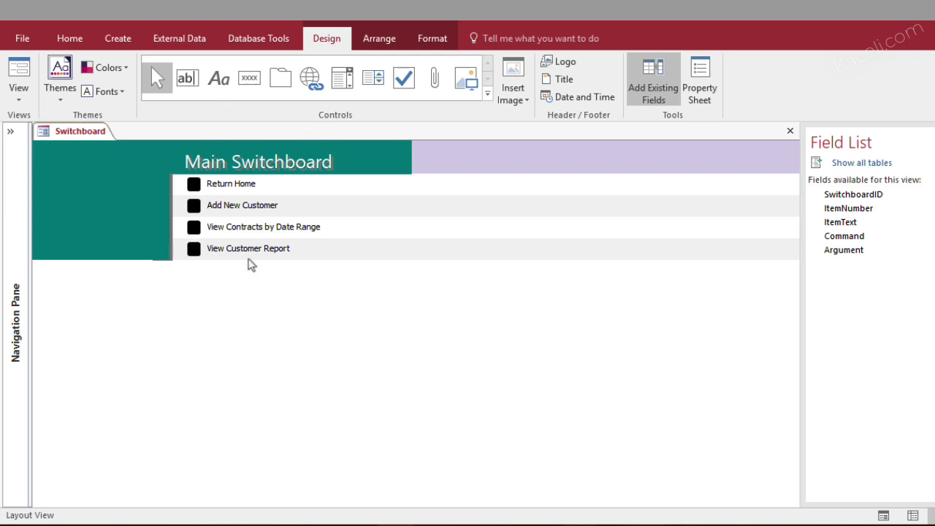
- Replace the Main Switchboard title with "Kaceli.com Database Dashboard" and display the switchboard in Form View
click(245, 166)
click(248, 163)
key(ctrl+a)
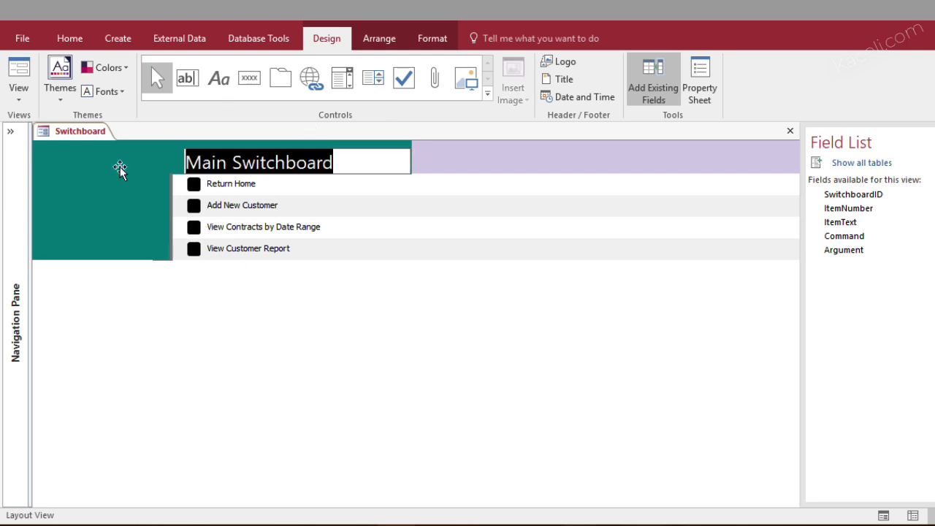
text(Kaceli.com Database Dashboard)
key(Return)
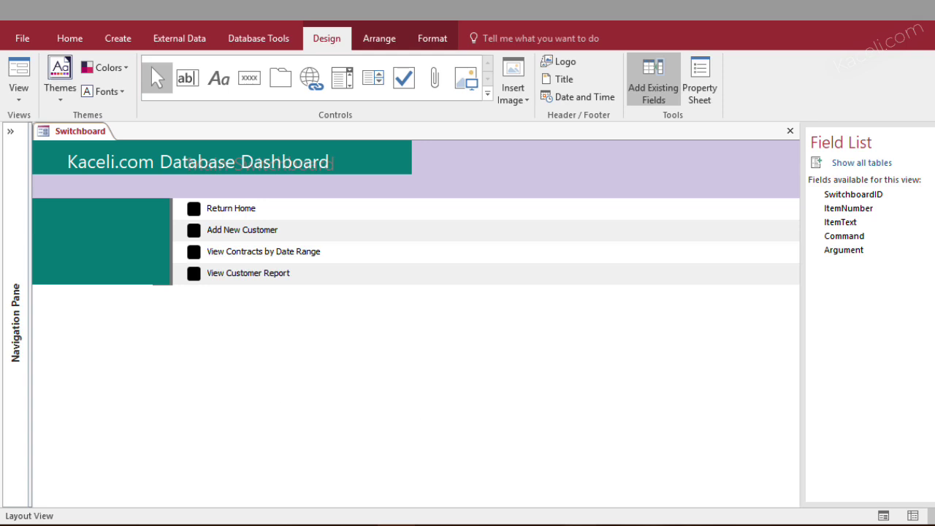
key(F5)
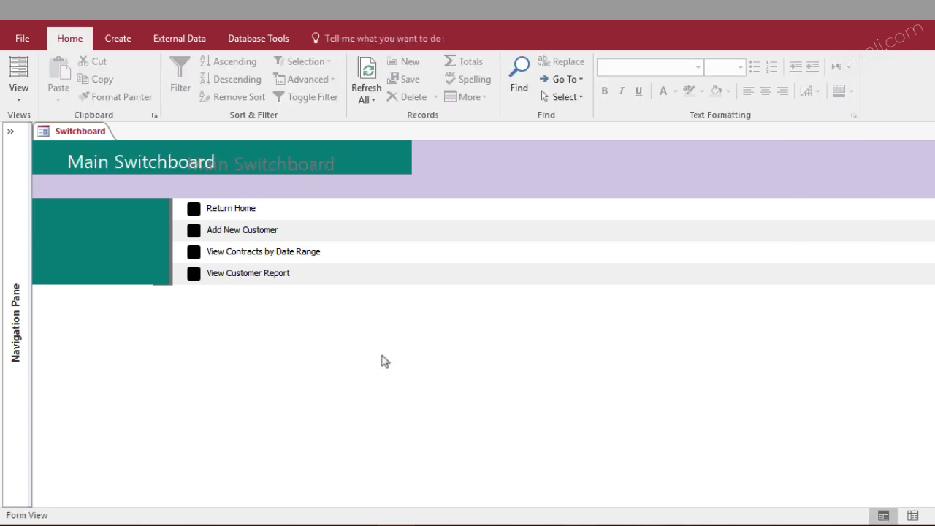
- Add the Switchboard Manager command from All Commands to the Quick Access Toolbar and apply the customization
click(355, 37)
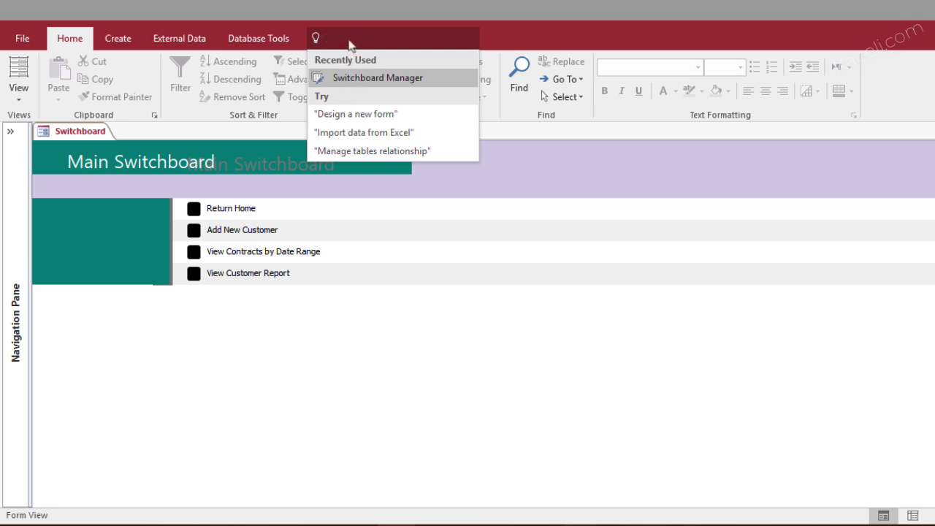
click(112, 20)
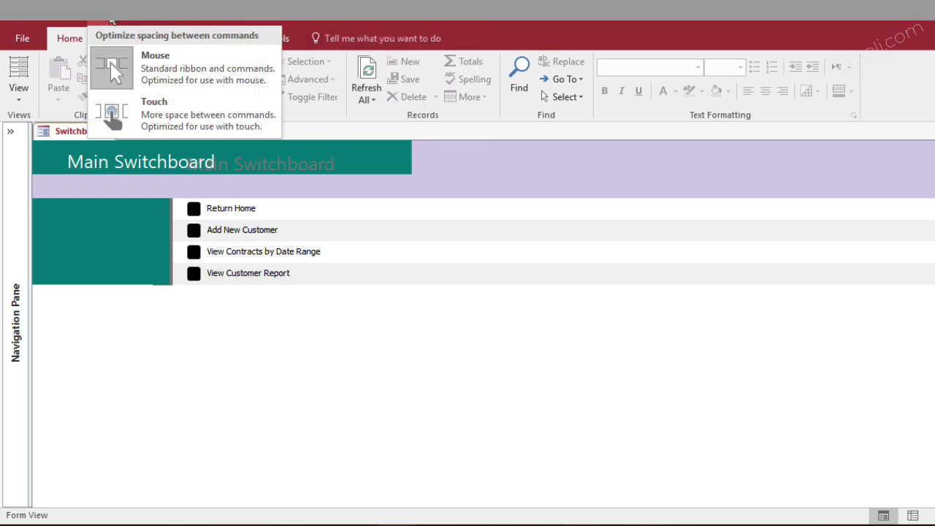
click(125, 22)
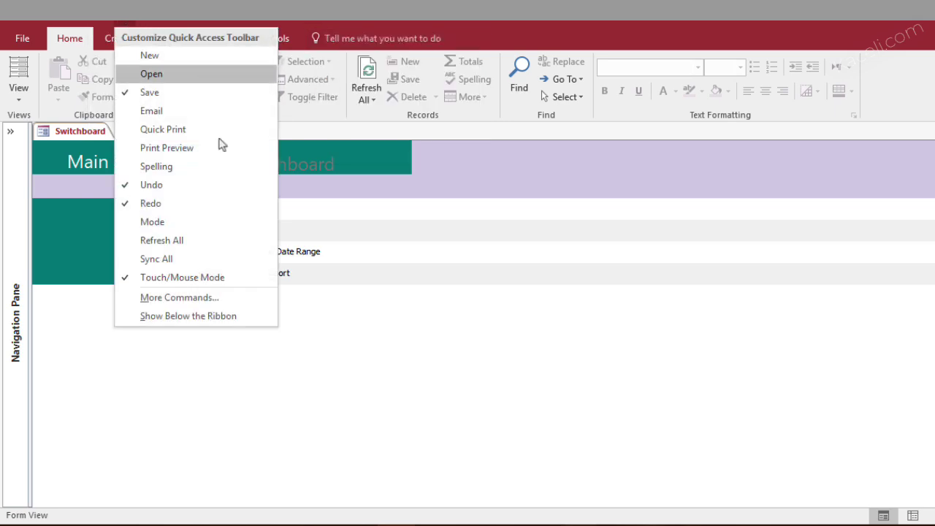
click(191, 300)
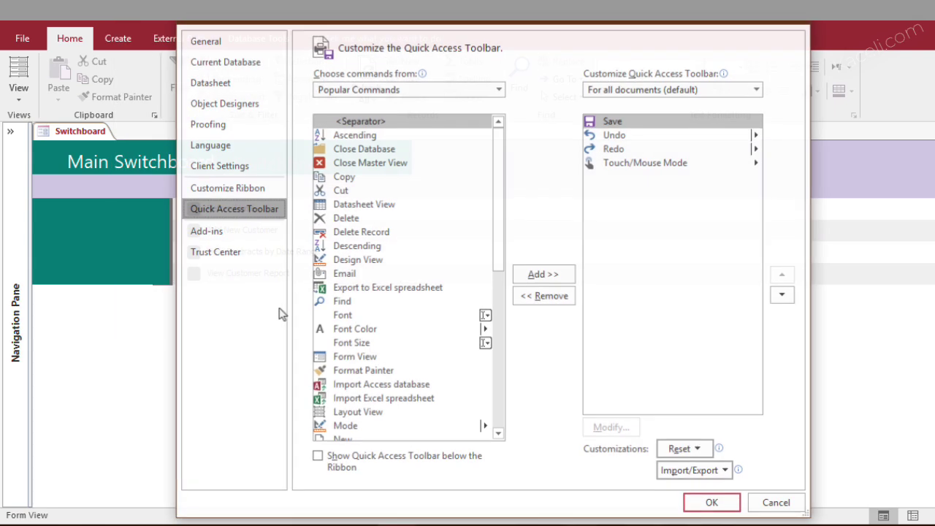
click(489, 92)
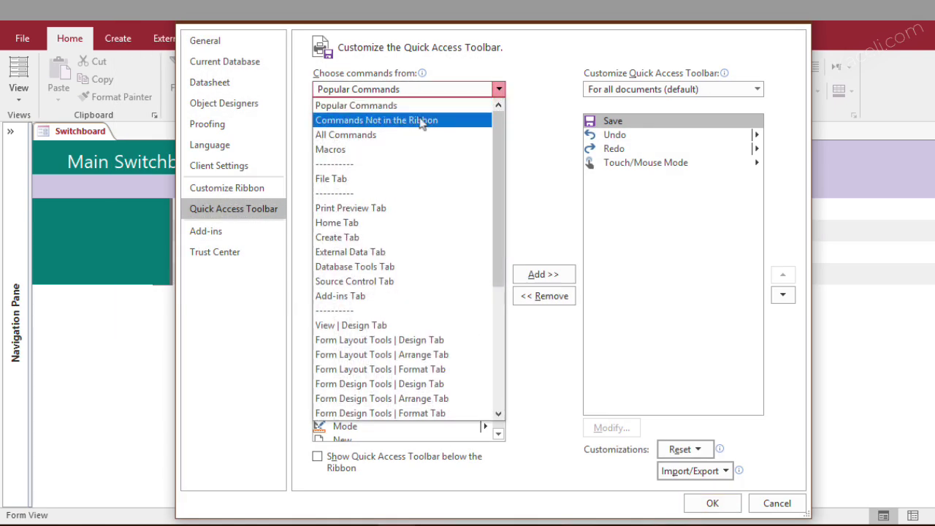
key(Escape)
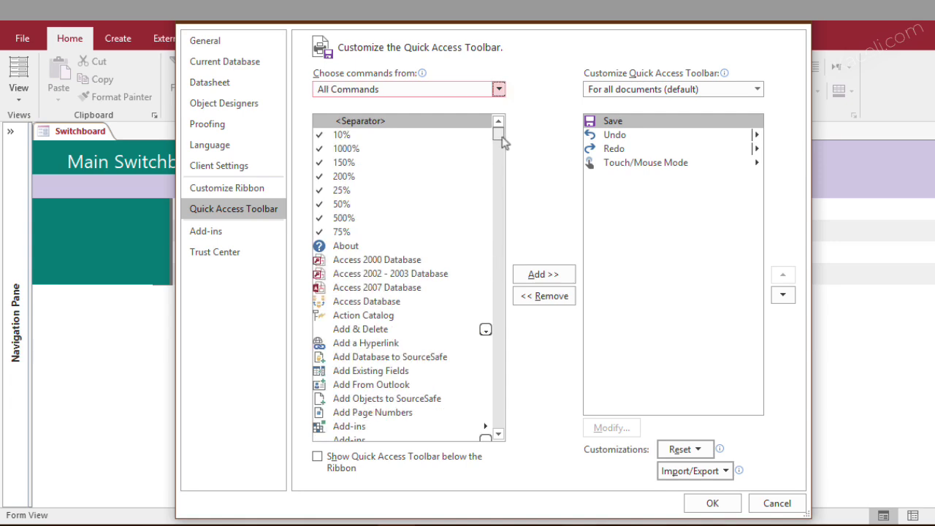
drag(500, 123, 520, 390)
click(378, 256)
click(541, 275)
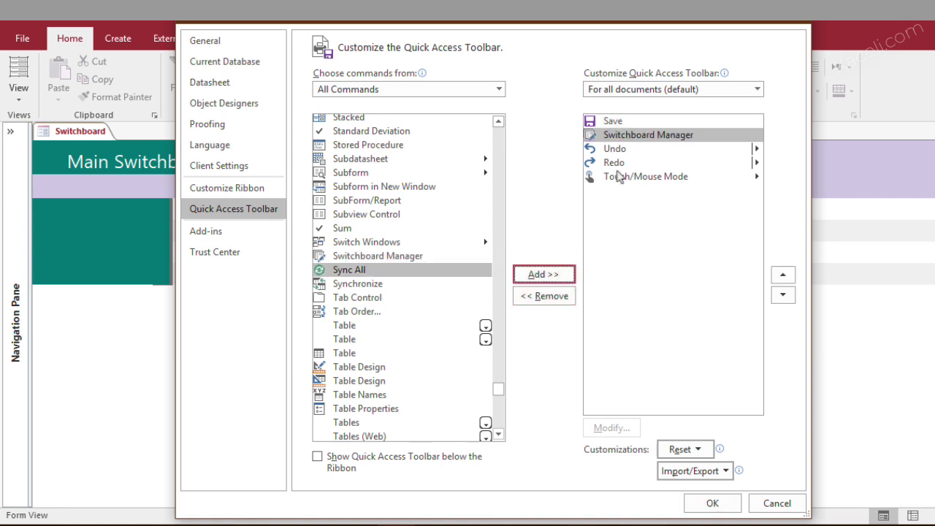
click(713, 504)
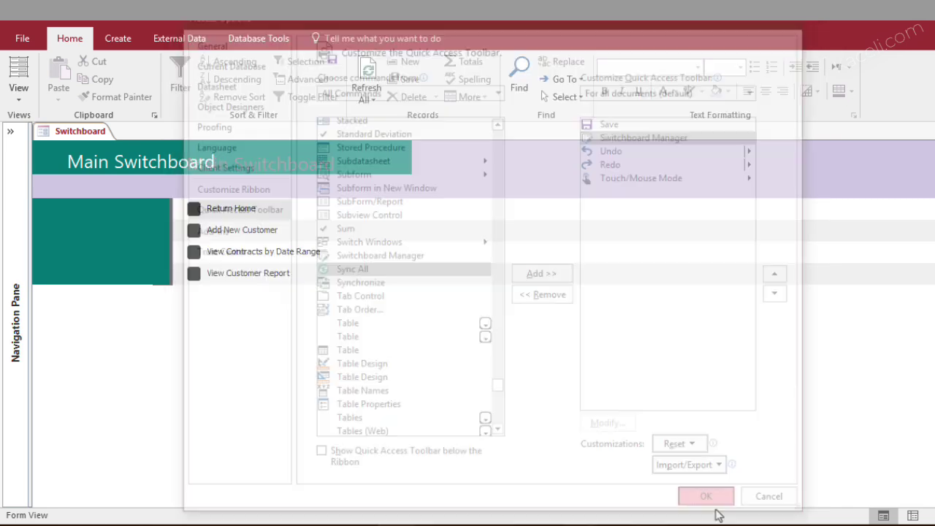
click(500, 307)
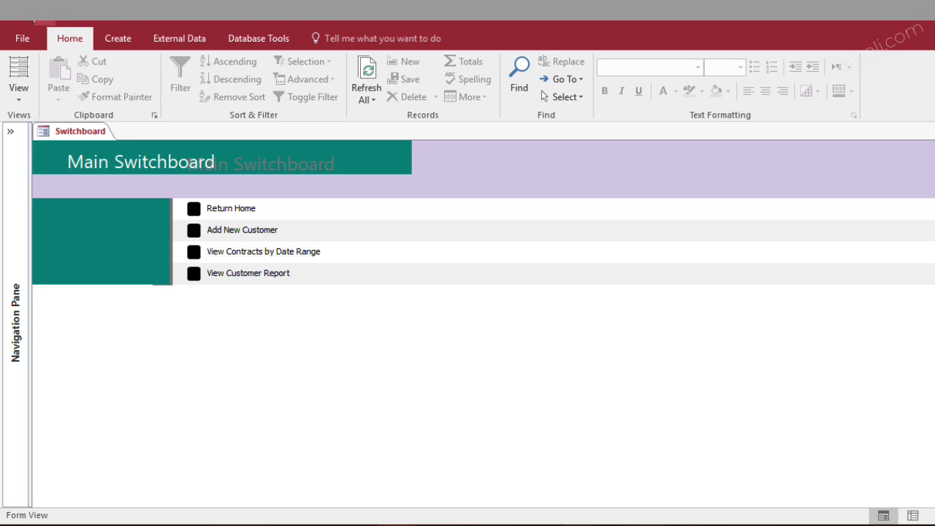
- Open the Switchboard Manager and select the Reports page
click(50, 22)
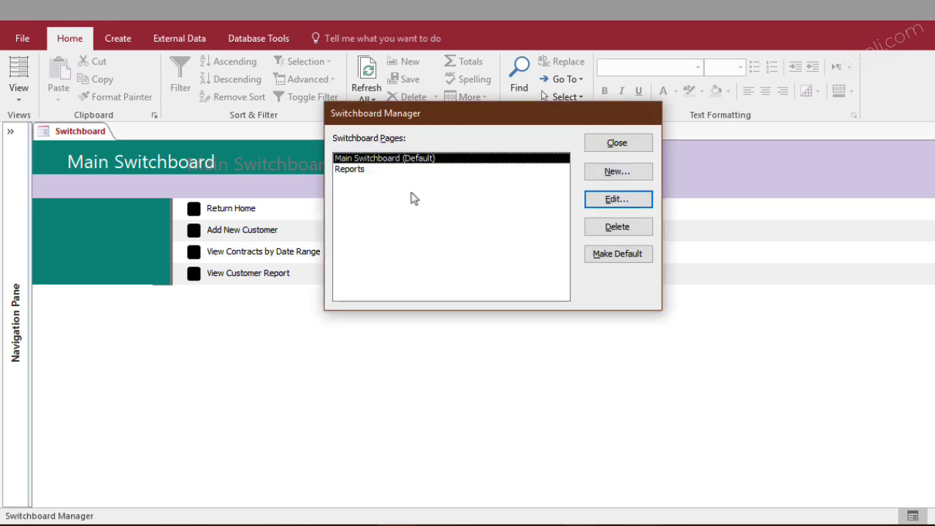
click(362, 171)
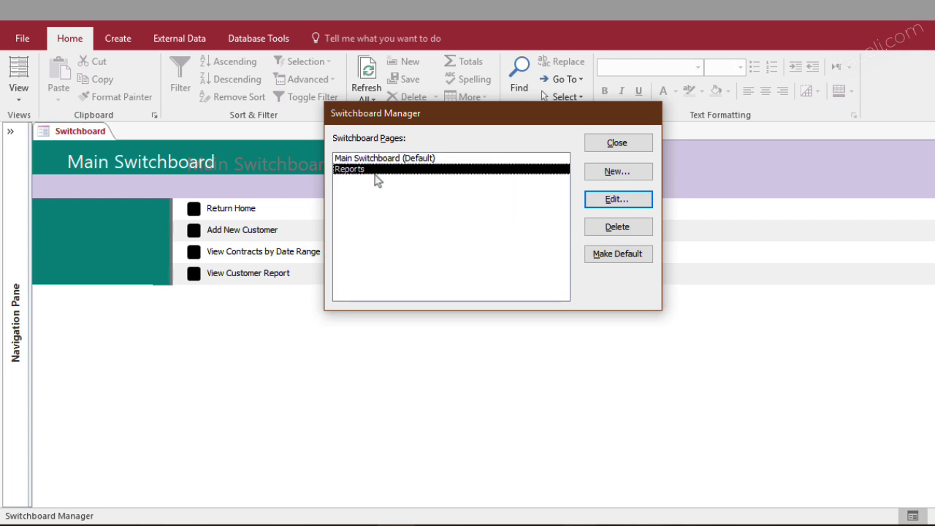